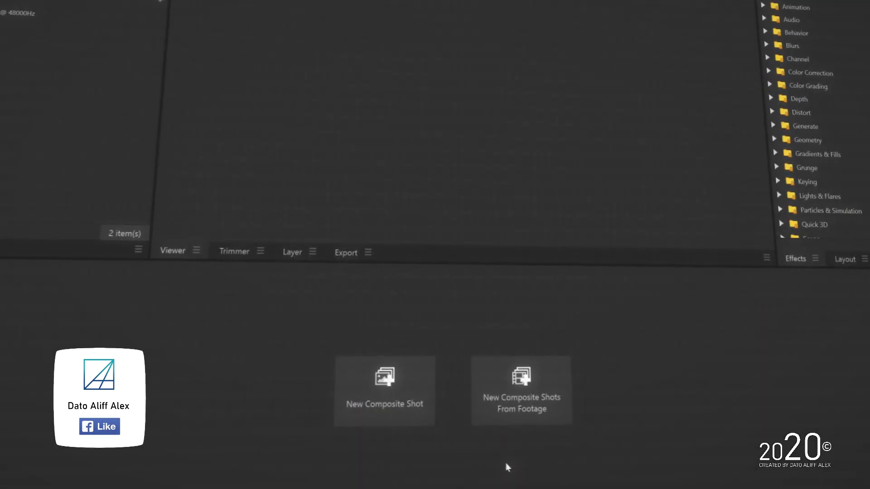
- Create a 1080p, 25 fps composite shot named "Main Comp" with a duration of 15 seconds
left_click(383, 393)
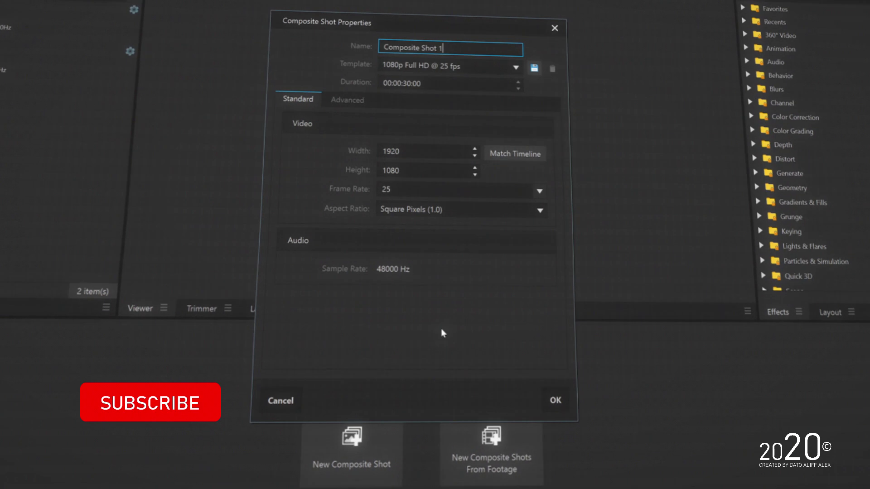
left_click_drag(436, 67, 343, 67)
type("Main Comp")
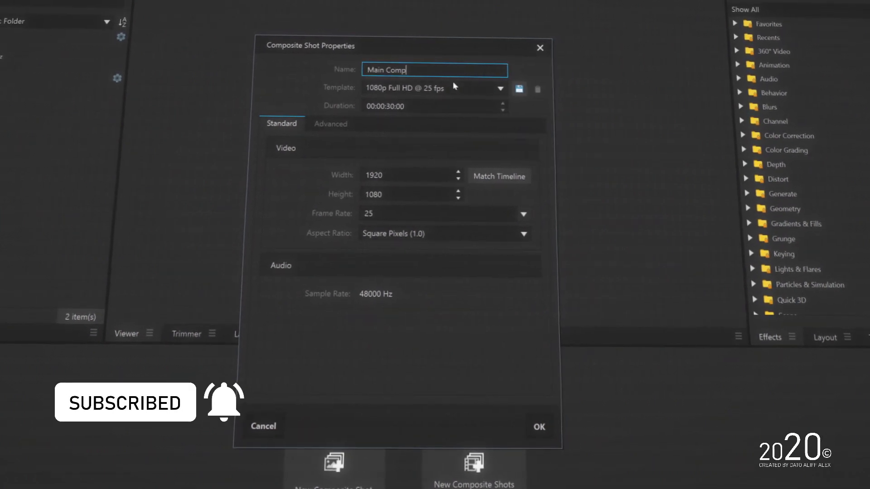
left_click_drag(431, 106, 355, 106)
type("1500")
left_click(539, 427)
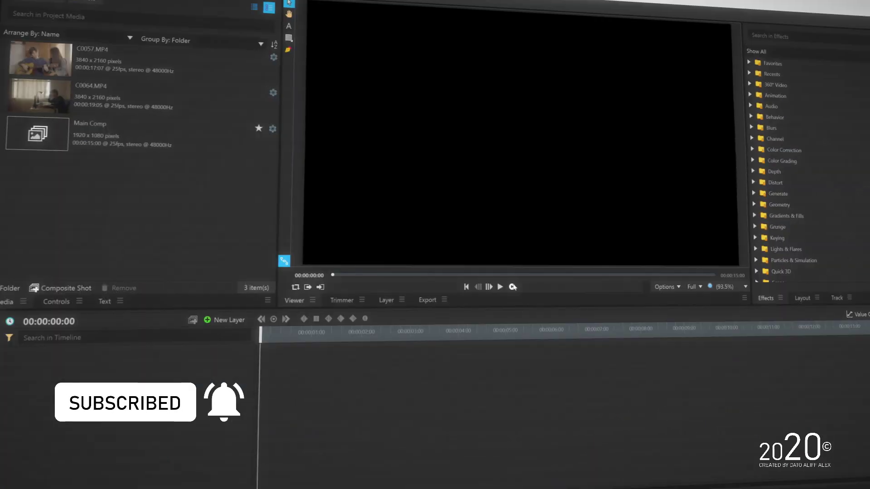
- Add C0064.MP4 to the Main Comp timeline and set its scale to 50%
left_click_drag(127, 98, 245, 369)
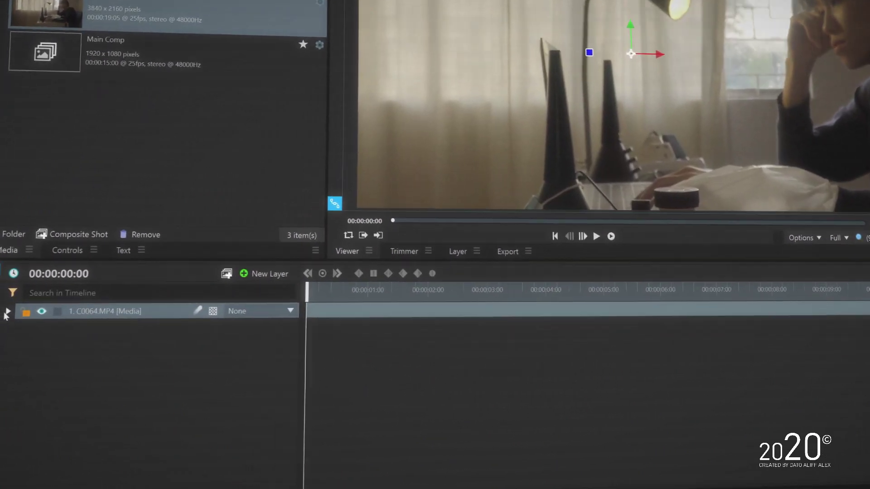
left_click(6, 312)
left_click(19, 373)
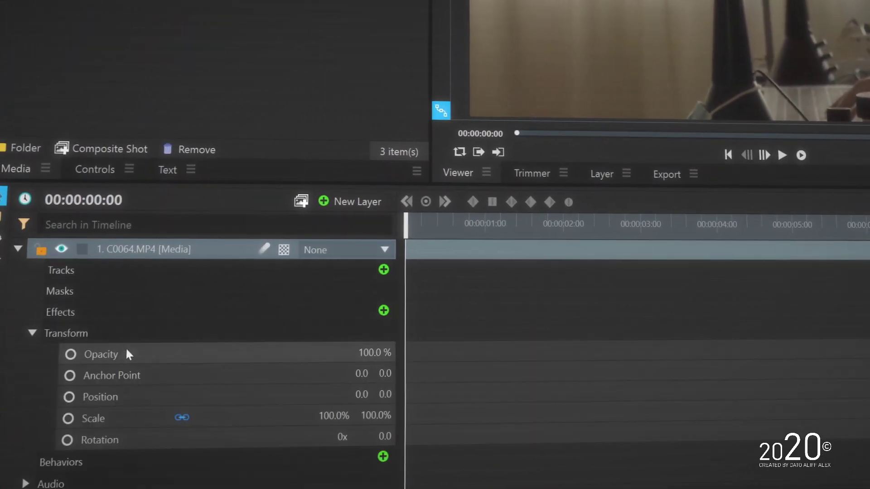
left_click(313, 413)
type("5")
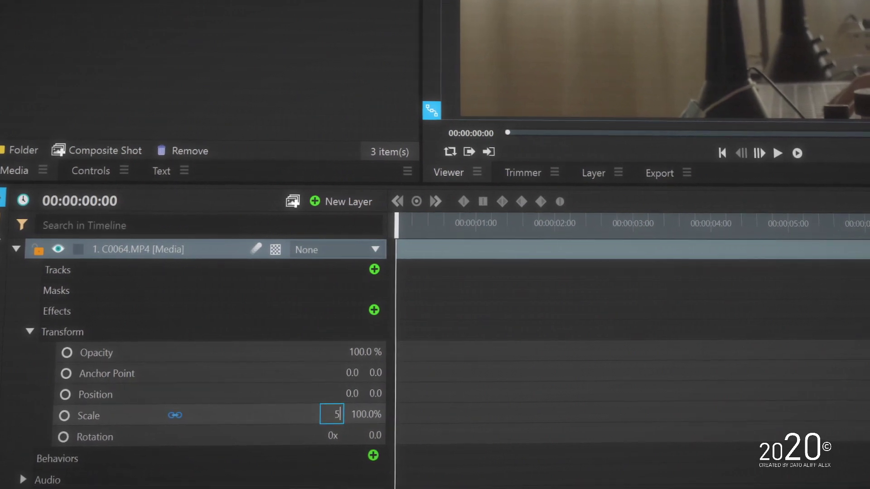
type("0")
key("Return")
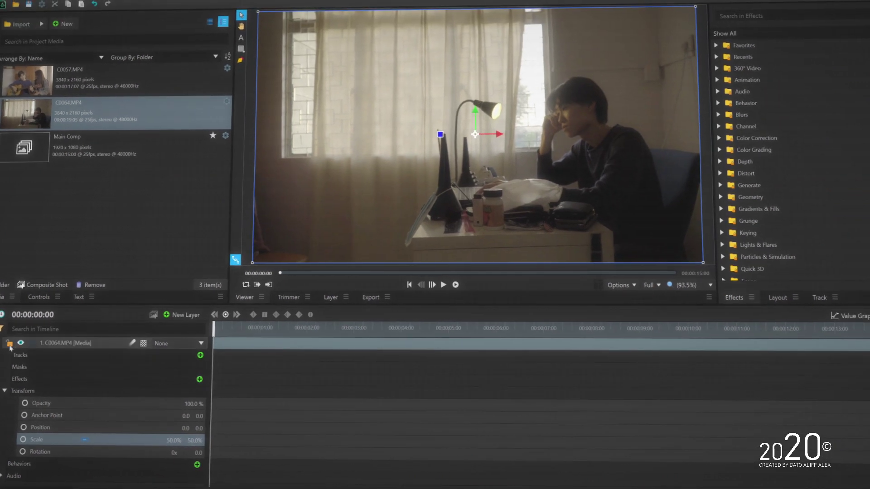
left_click(11, 273)
scroll(274, 42, "down", 1)
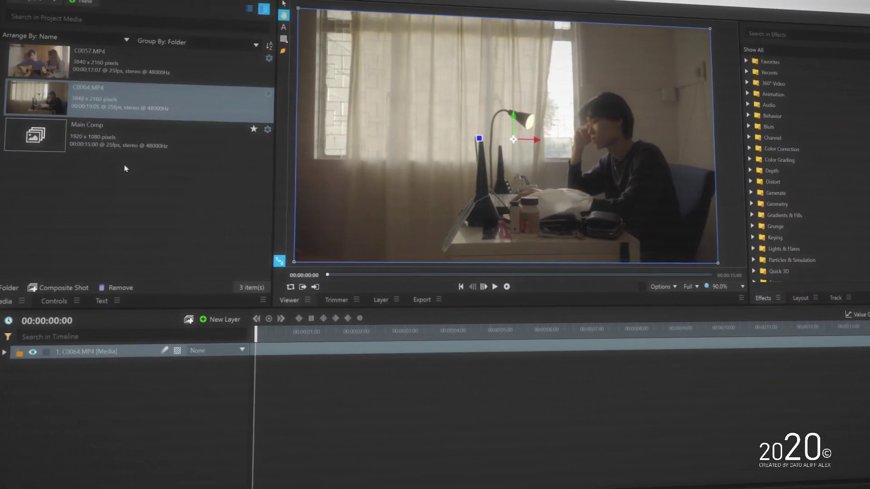
- Add C0057.MP4 above the existing layer and set its scale to 50%
left_click_drag(109, 65, 262, 343)
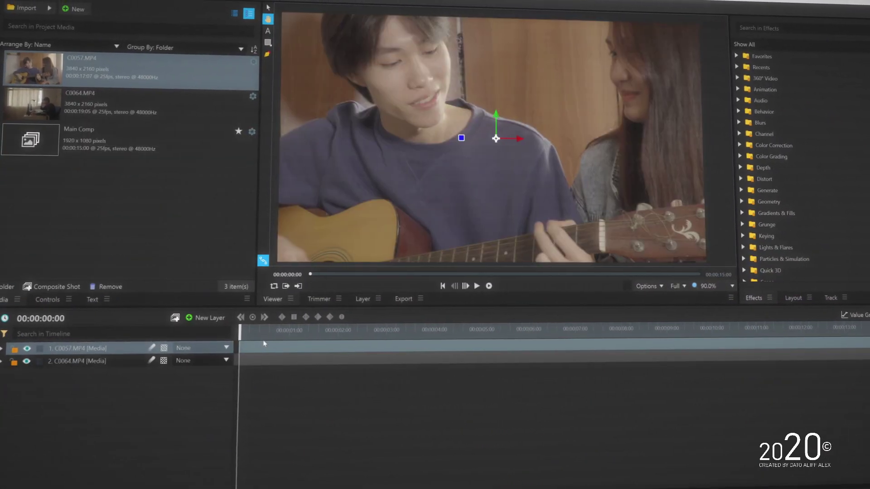
left_click(2, 349)
left_click(8, 395)
left_click(182, 444)
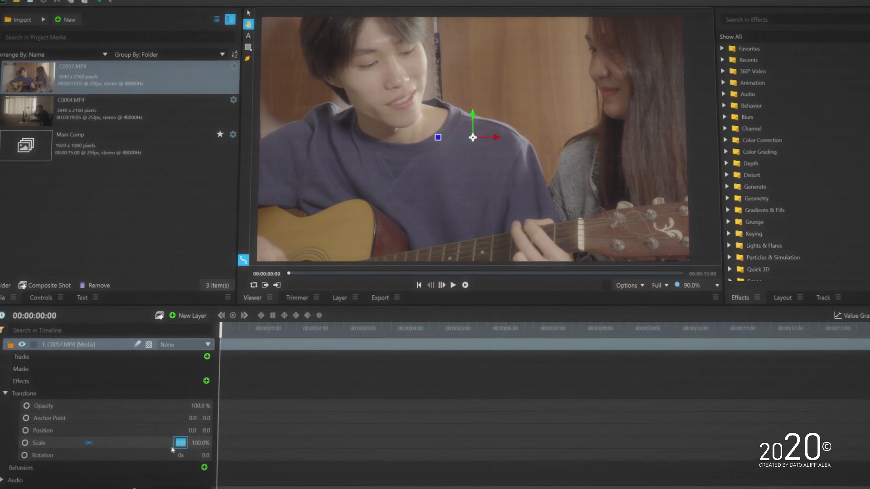
type("50")
key("Return")
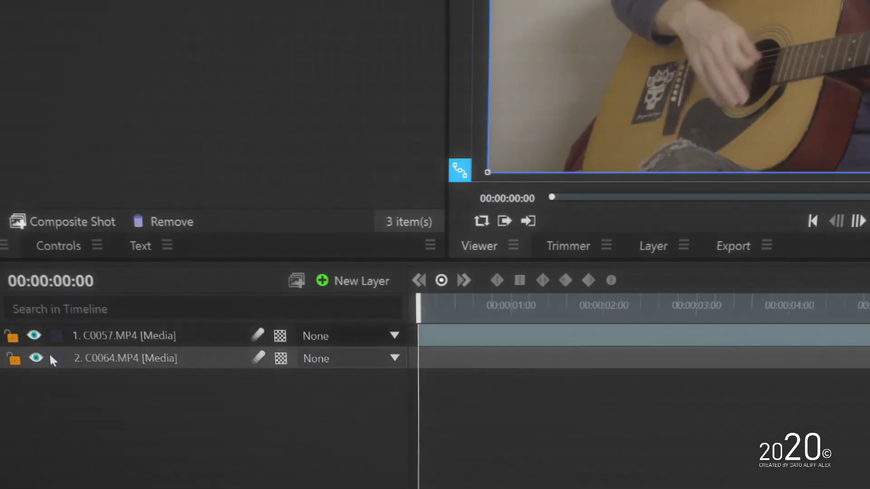
- Hide the C0057.MP4 layer and rename the C0064.MP4 layer to "Shot 1"
left_click(22, 345)
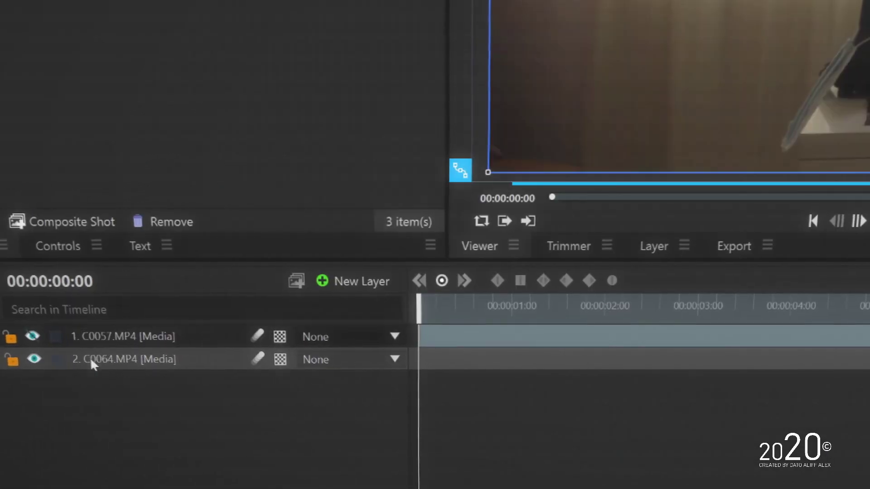
left_click(90, 360)
left_click(130, 361)
type("Sh")
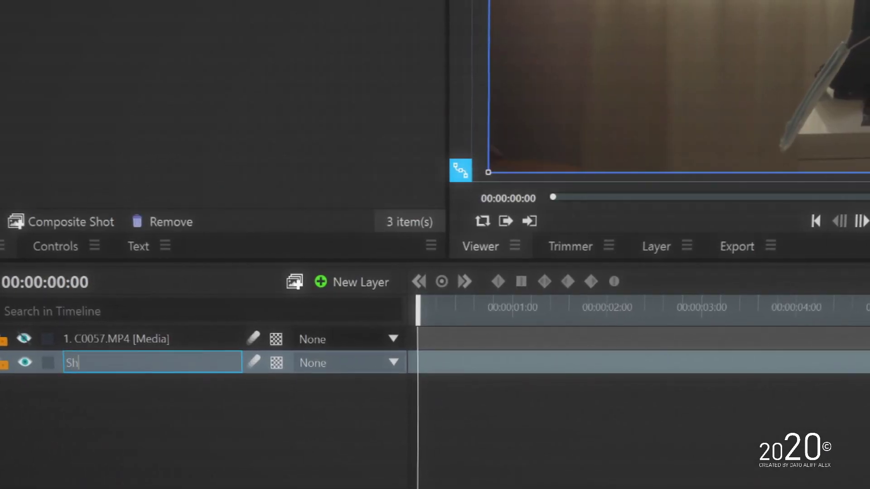
type("ot 1")
key("Return")
- Rename the C0057.MP4 layer to "2 shots" and make it visible again
left_click(136, 337)
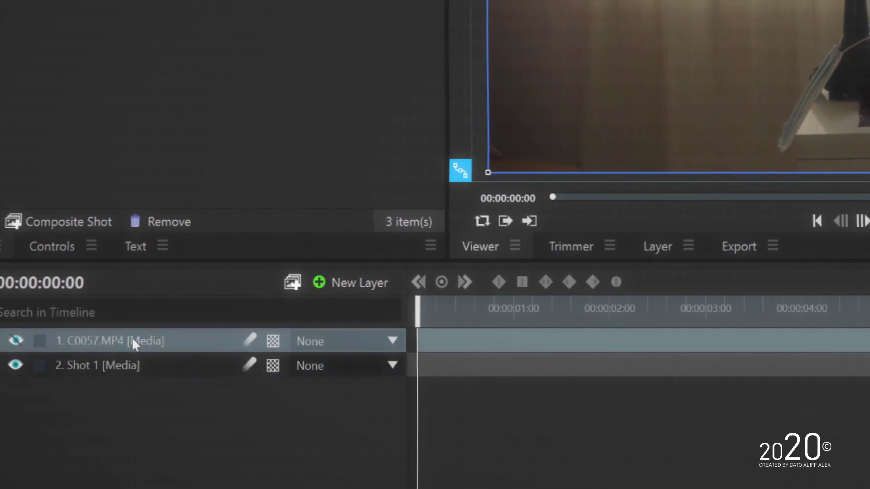
left_click(132, 337)
type("2 sh")
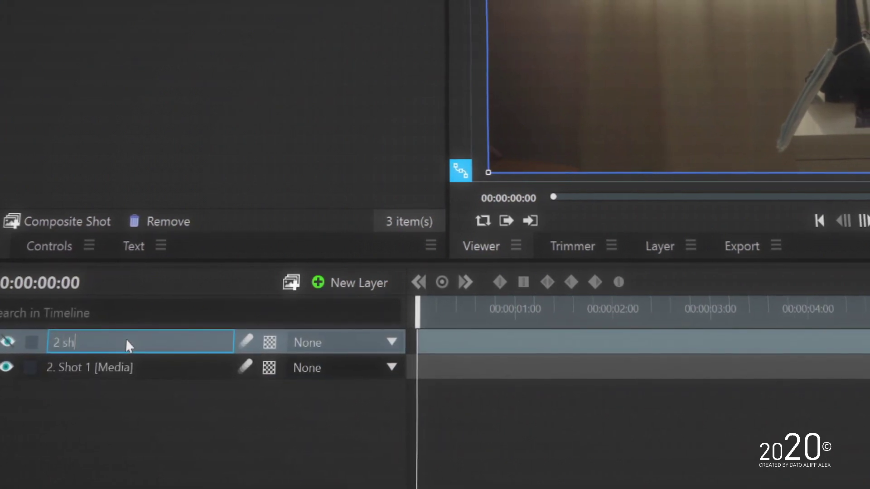
type("ots")
key("Return")
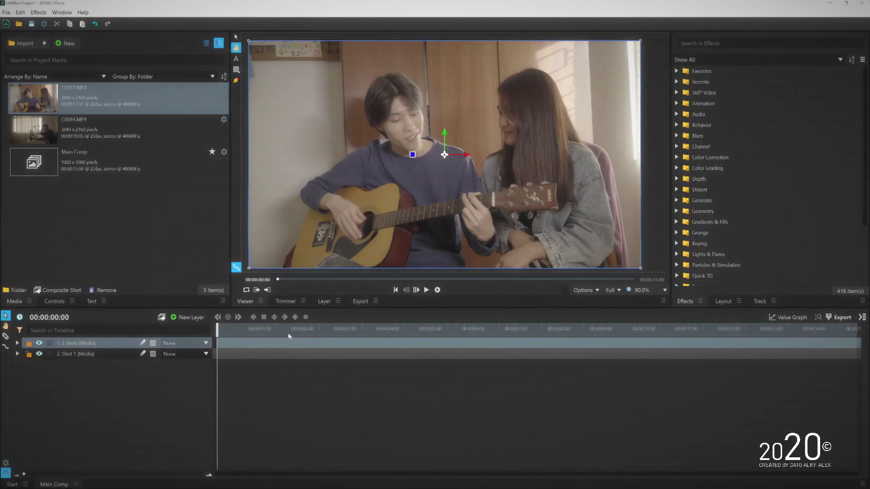
- Make a composite shot named "Video 2" from the 2 shots layer, taking its properties from the selected layer
right_click(125, 344)
left_click(193, 222)
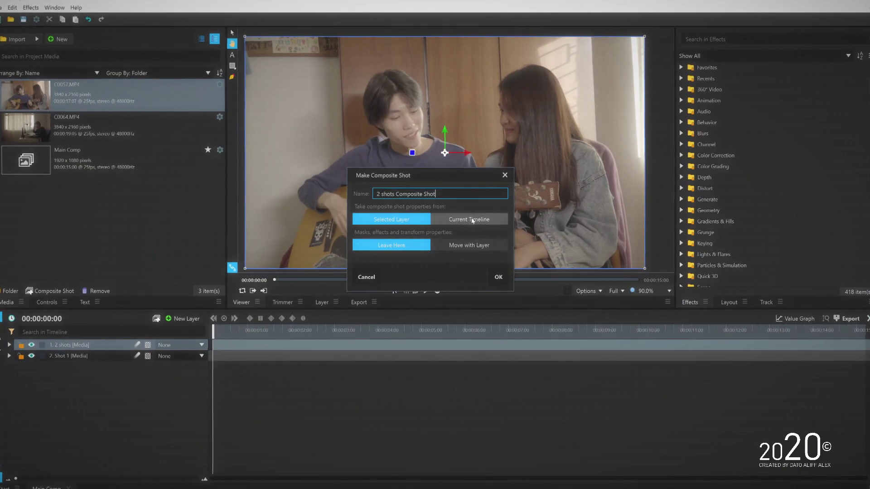
left_click_drag(444, 194, 374, 194)
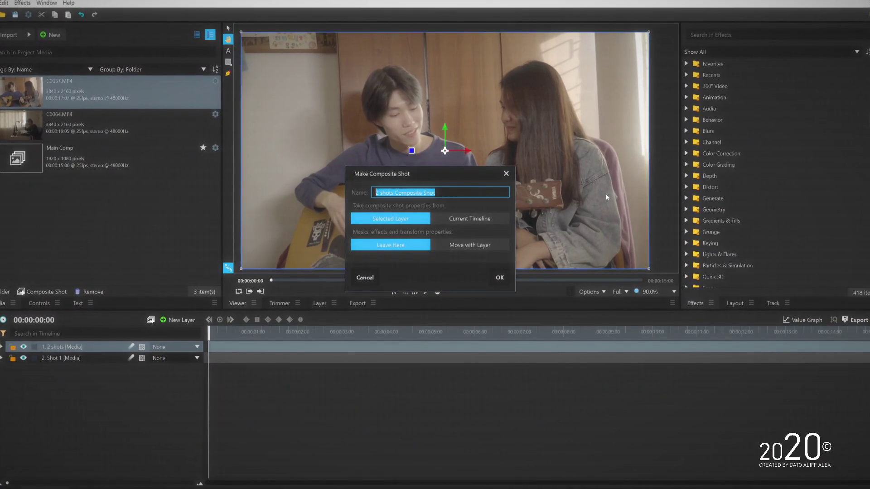
type("Video 2")
left_click(505, 278)
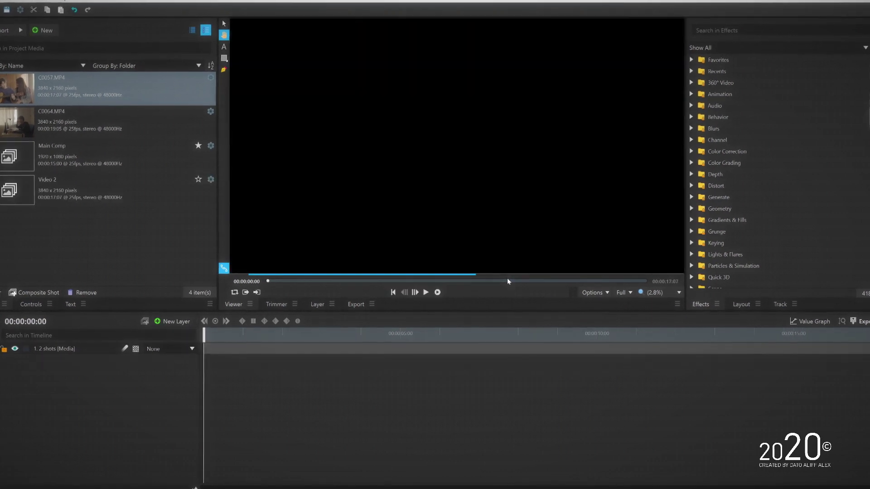
- Slice the 2 shots layer in Video 2 at 00:00:03:21
scroll(281, 86, "down", 1)
left_click_drag(250, 82, 235, 80)
left_click_drag(206, 336, 386, 323)
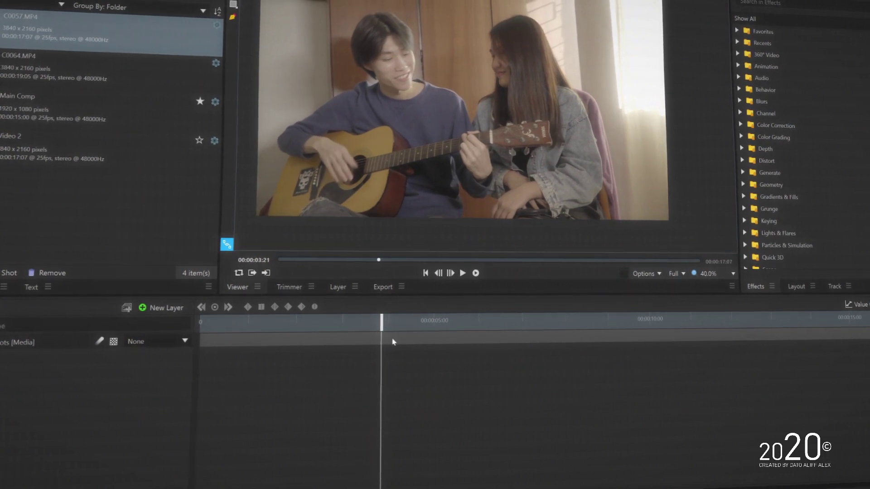
left_click(382, 343)
left_click(73, 347)
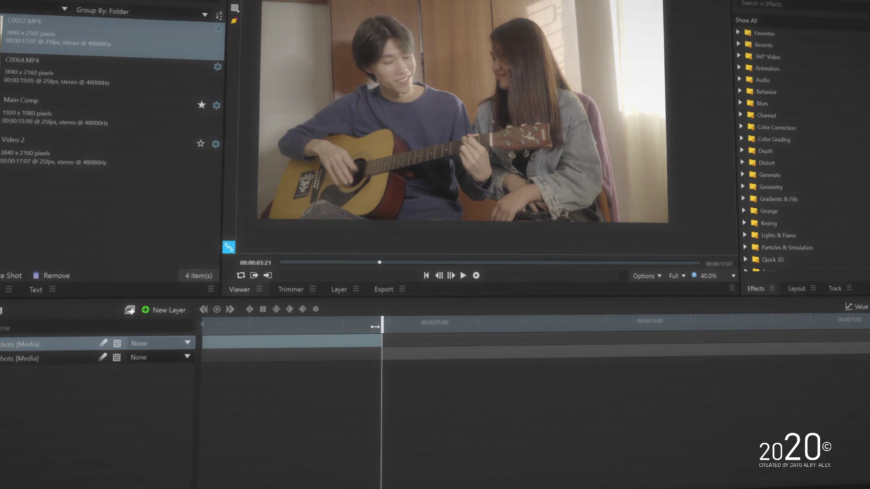
- Slice the remaining clip one frame further on at 00:00:03:22 and delete the segment before the resulting single frame
left_click_drag(381, 325, 383, 325)
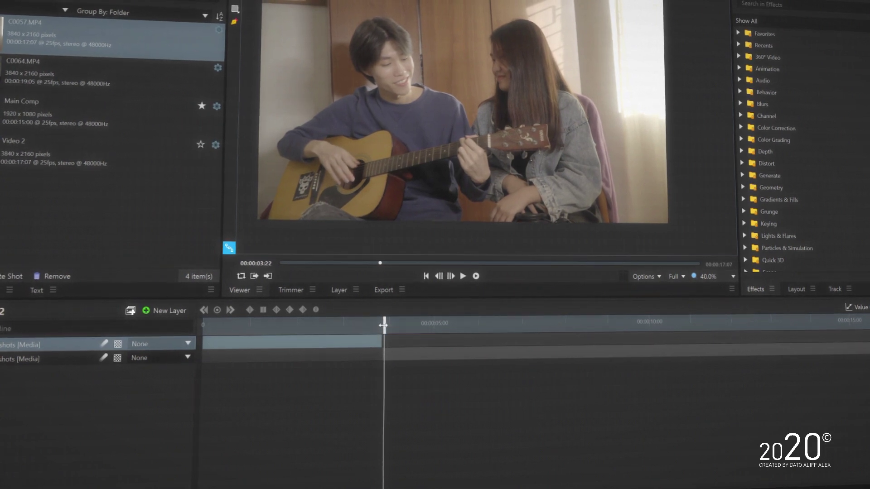
left_click(384, 358)
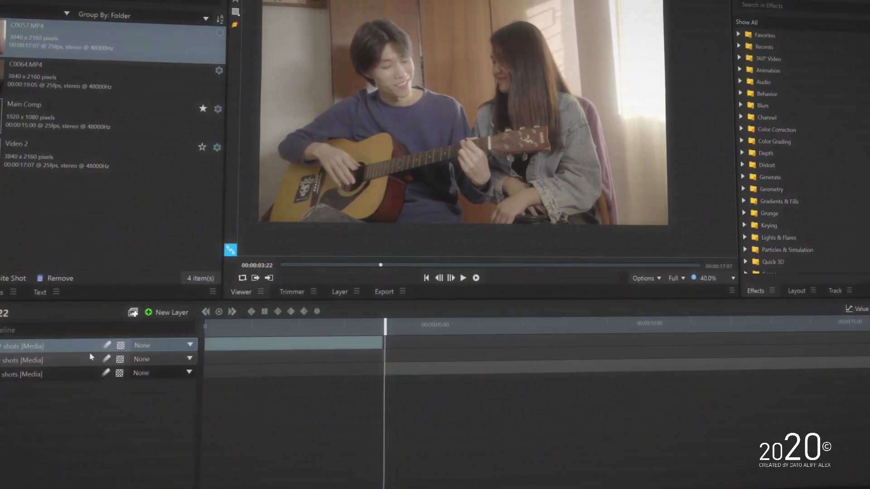
key("Delete")
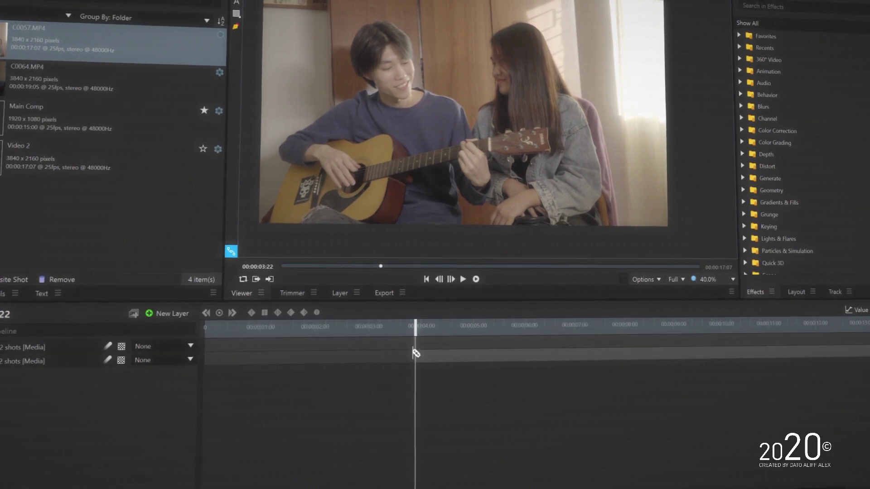
- Apply the Speed effect to the single-frame 2 shots layer and set its speed to 0
scroll(416, 353, "up", 5)
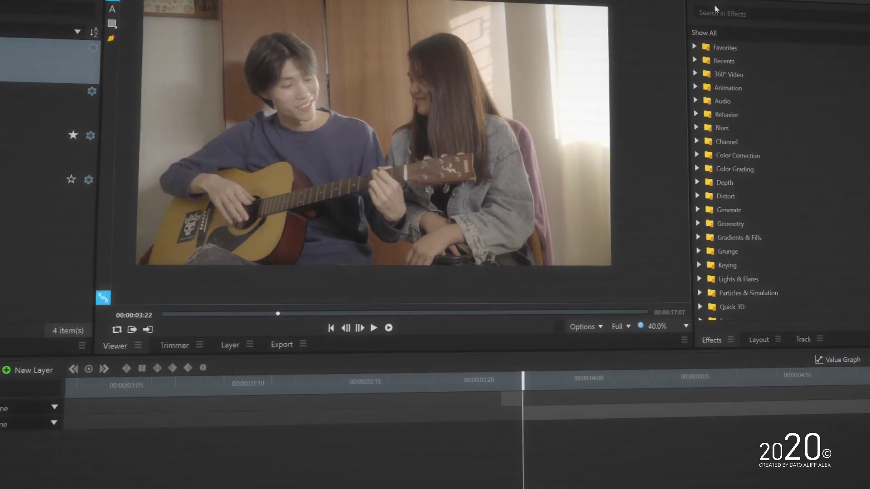
left_click(758, 6)
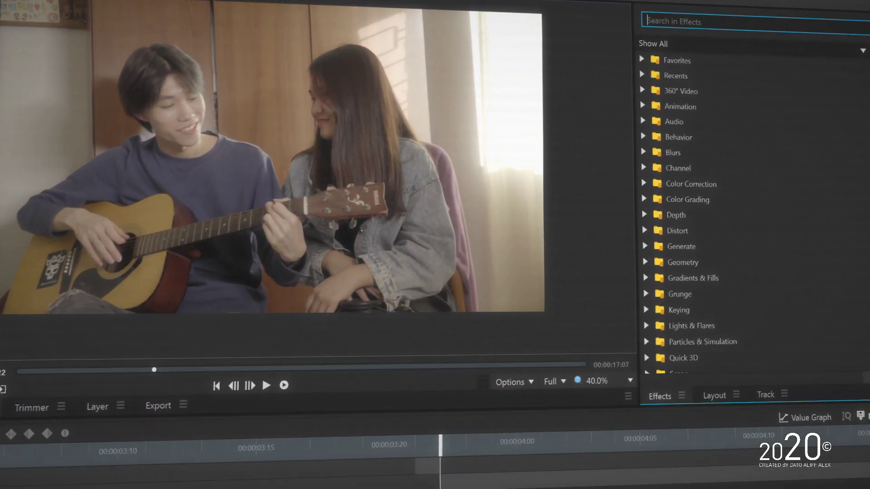
type("spee")
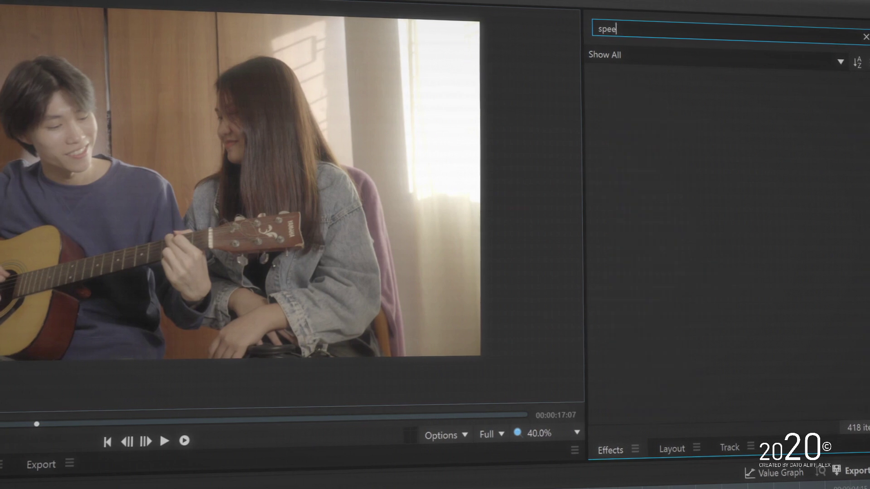
type("d")
left_click(645, 159)
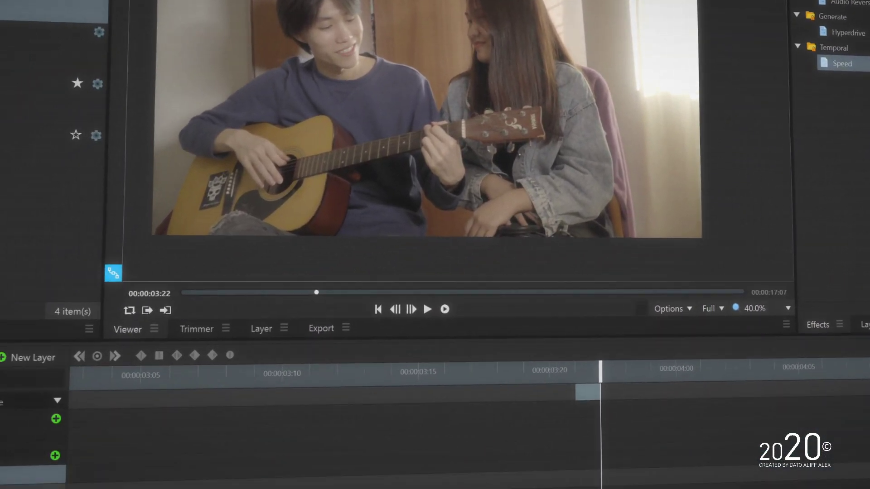
left_click(147, 435)
type("0")
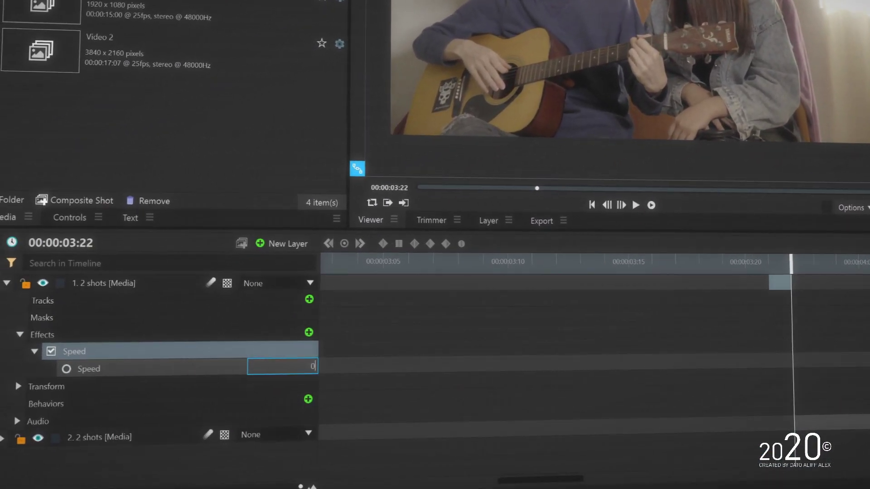
key("Return")
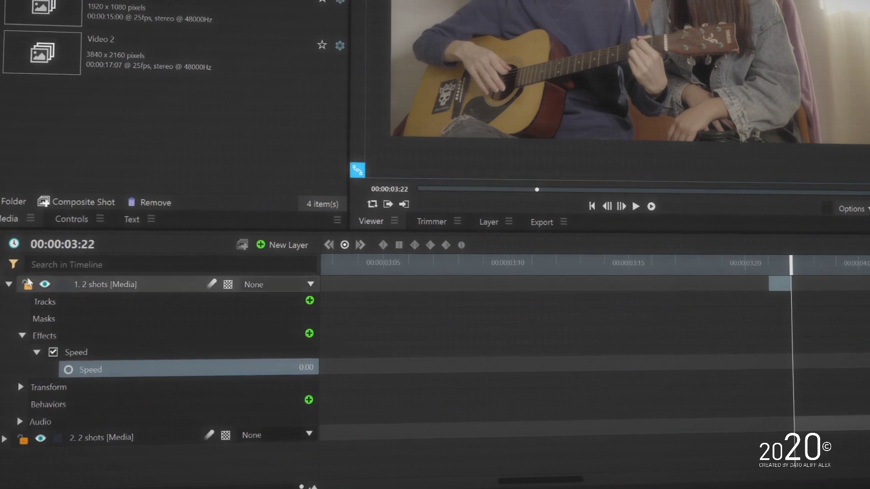
left_click(135, 284)
left_click(9, 285)
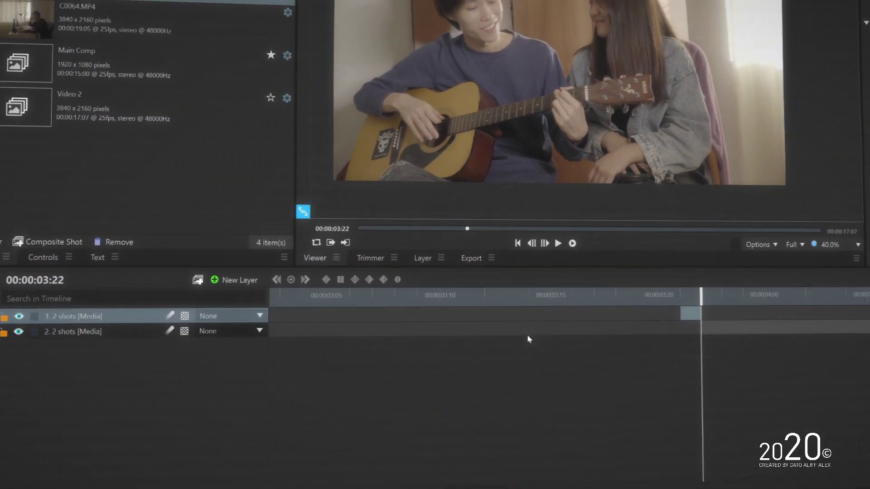
- Stretch the single-frame layer and reposition it so it spans from the timeline start to 00:00:01:09
left_click_drag(700, 314, 847, 348)
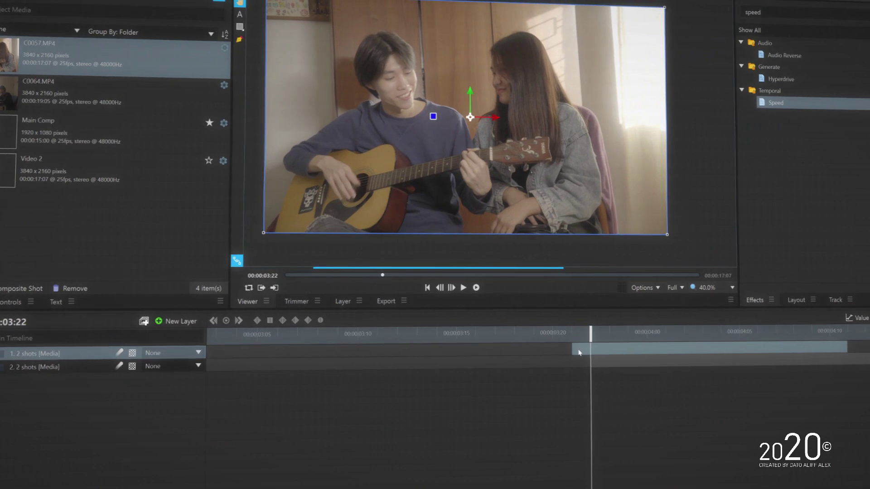
scroll(601, 356, "down", 5)
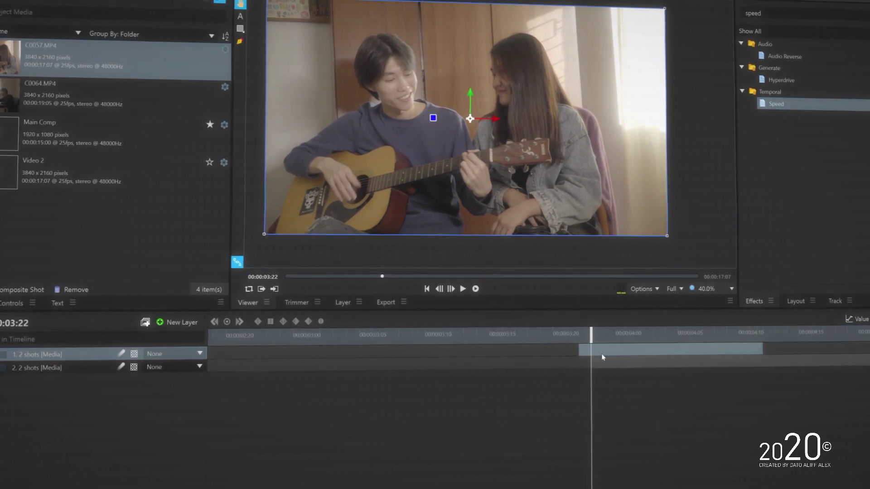
left_click_drag(523, 357, 205, 343)
left_click_drag(266, 353, 370, 357)
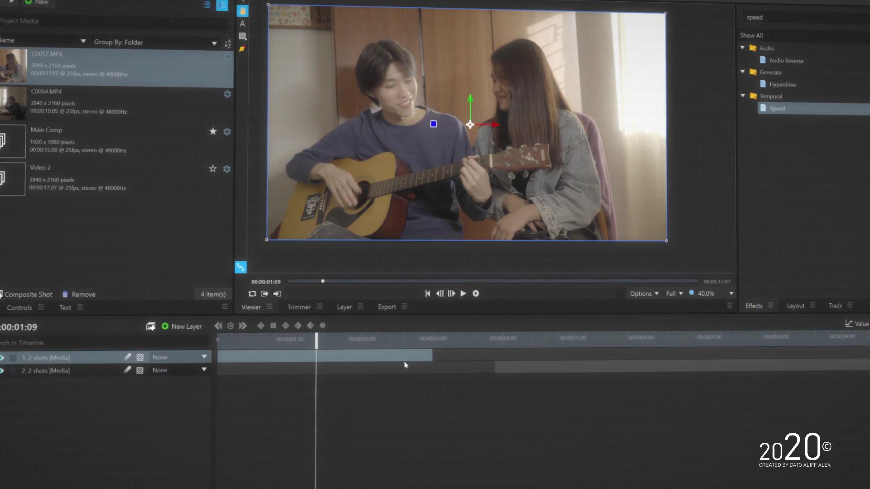
left_click_drag(428, 364, 317, 372)
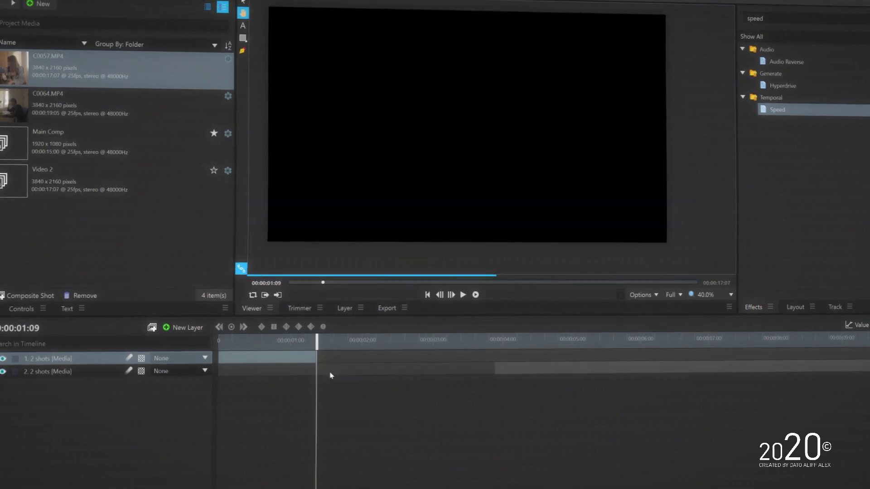
- Move the remaining 2 shots clip earlier so it starts directly after the freeze-frame layer at 00:00:01:09
left_click_drag(505, 369, 207, 361)
left_click(115, 362)
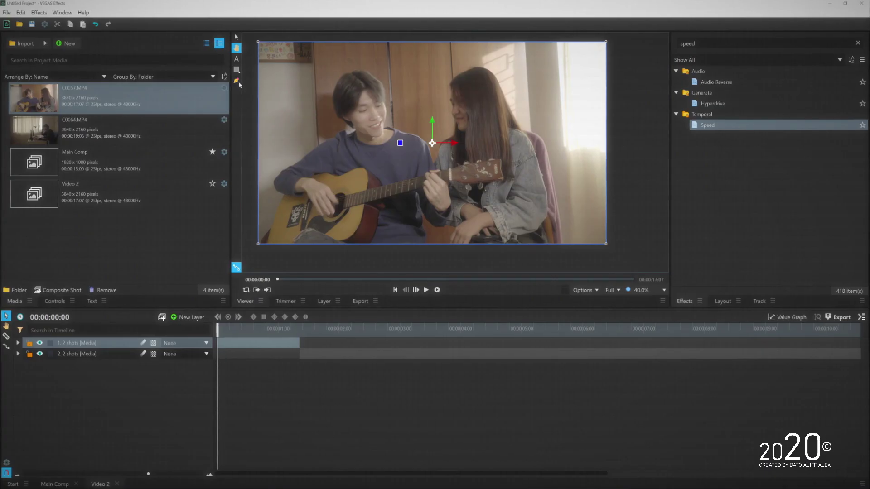
- Draw a freehand mask around the two people and guitar on the freeze-frame layer, and rename the layer People
scroll(285, 201, "up", 2)
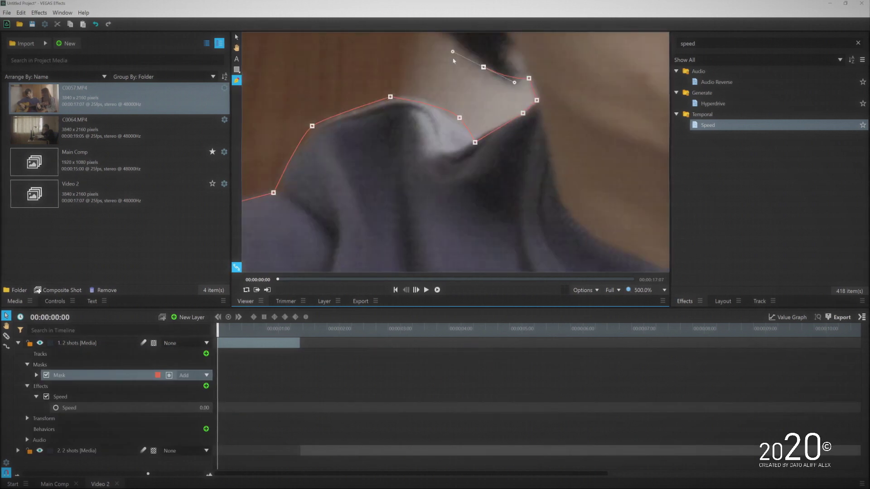
left_click(512, 260)
left_click(483, 86)
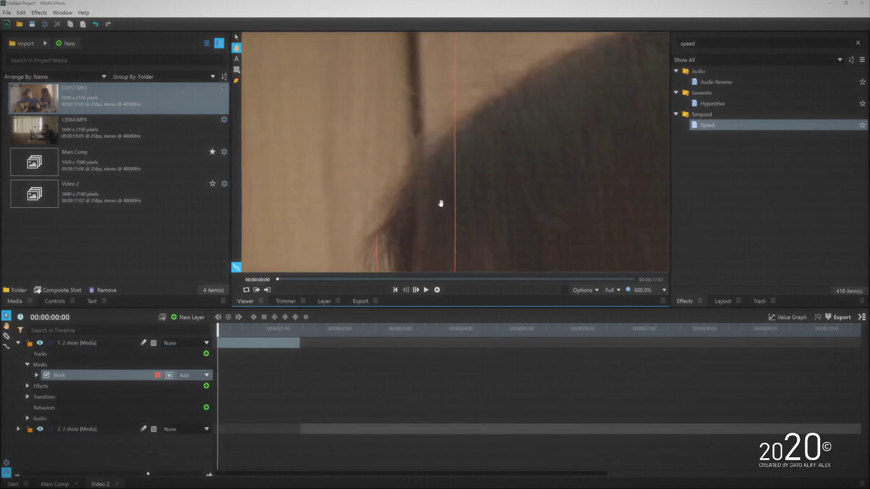
left_click_drag(310, 78, 327, 96)
left_click(82, 344)
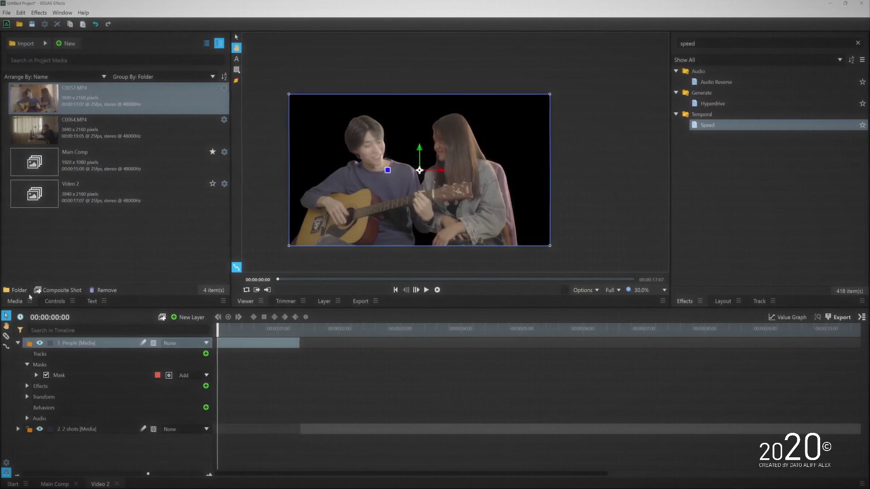
left_click(18, 342)
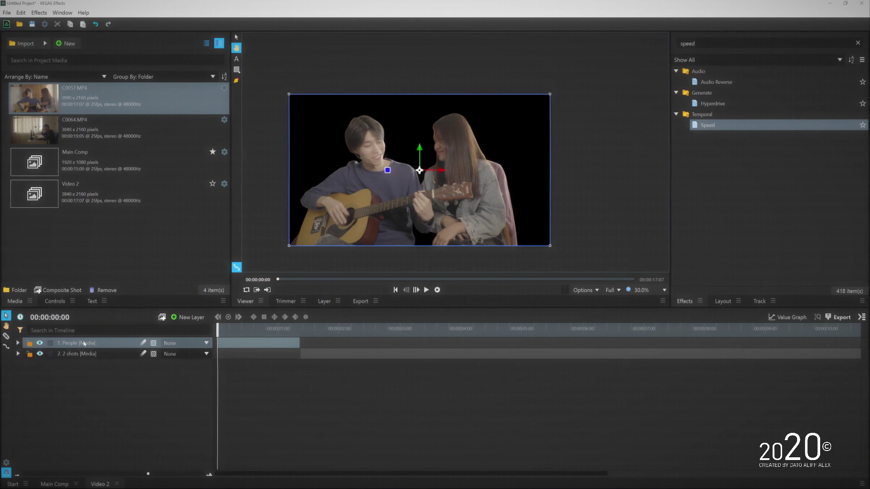
- Duplicate the People layer as Cabinet and delete the mask on the copy
key("ctrl+d")
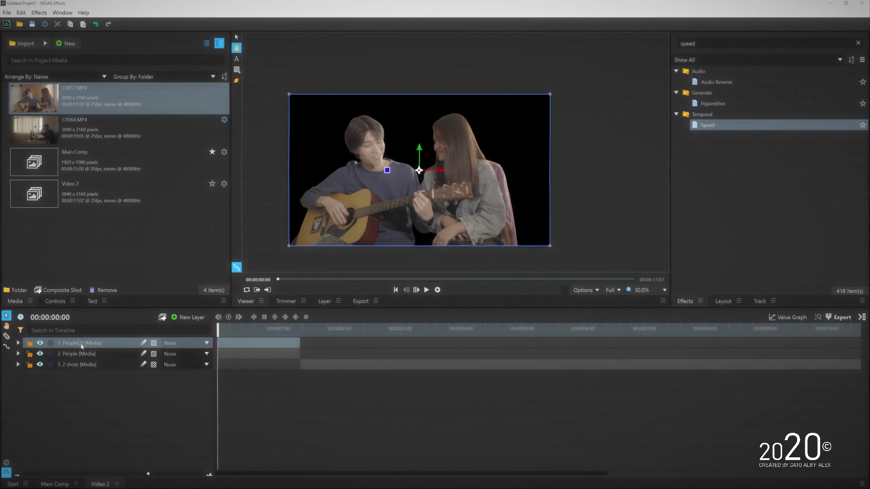
left_click(18, 342)
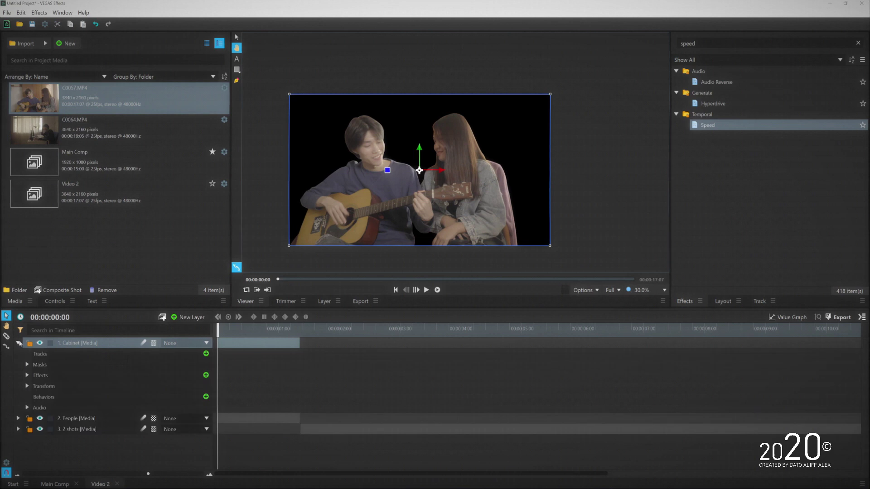
left_click(27, 365)
left_click(64, 376)
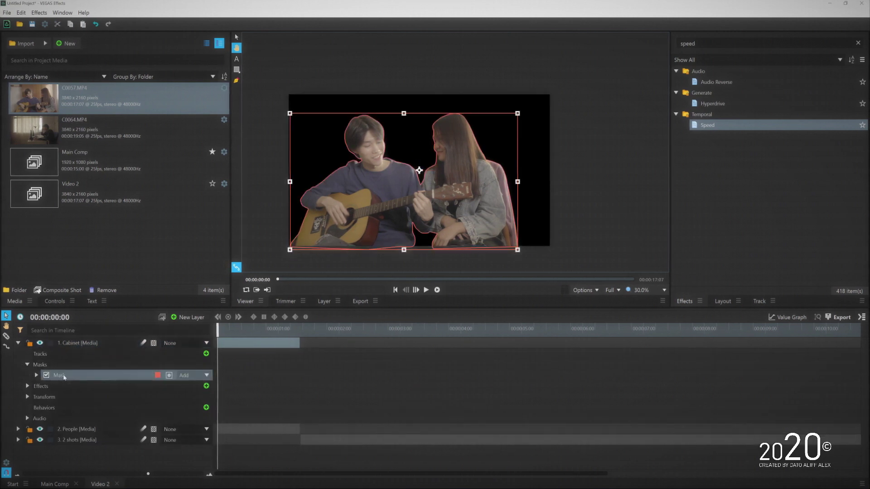
key("Delete")
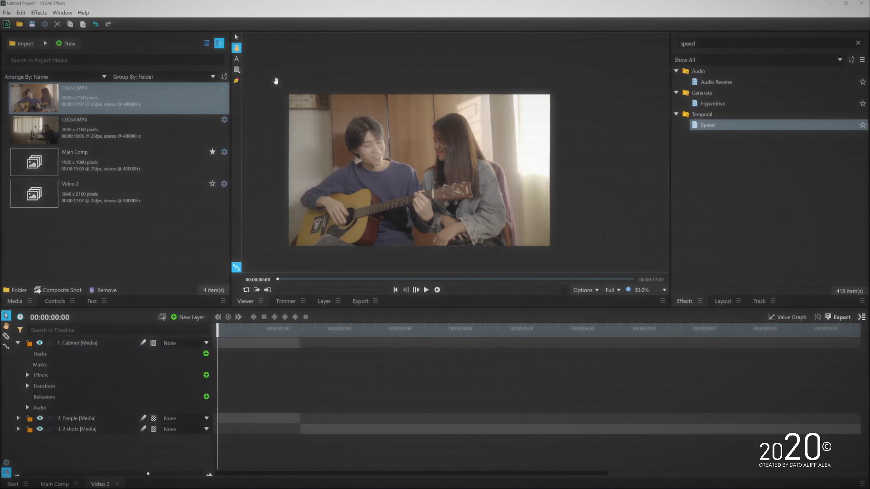
- Draw a freehand mask around the wooden cabinet behind the people on the Cabinet layer, extending past the frame's upper and lower edges
scroll(343, 97, "up", 2)
left_click(94, 343)
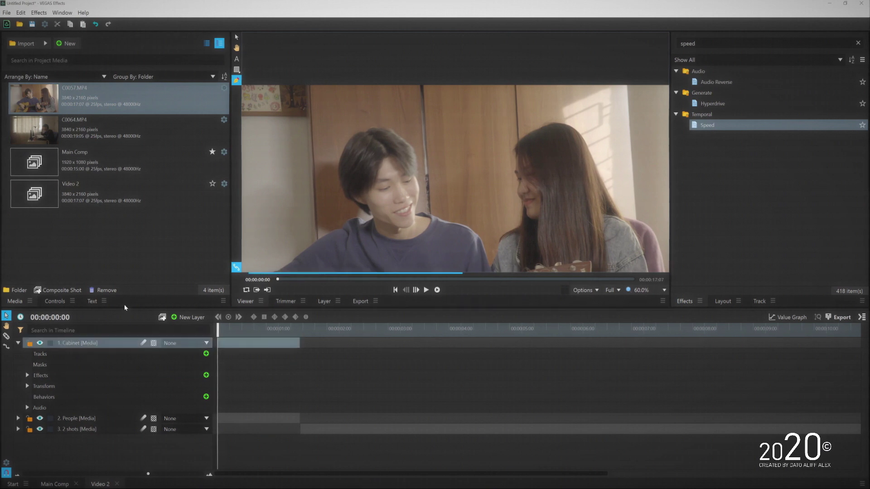
left_click(308, 76)
left_click(316, 250)
scroll(316, 251, "down", 5)
left_click(236, 48)
left_click_drag(314, 247, 256, 95)
scroll(254, 94, "up", 3)
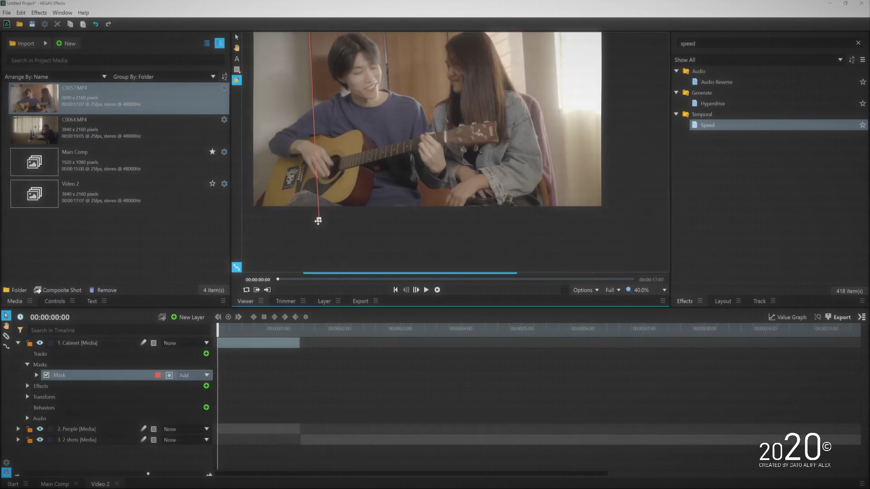
scroll(488, 181, "down", 1)
scroll(535, 190, "up", 1)
left_click(522, 223)
scroll(522, 71, "down", 2)
left_click(512, 34)
left_click(404, 35)
scroll(497, 36, "up", 2)
left_click_drag(497, 36, 413, 100)
scroll(413, 101, "up", 3)
scroll(428, 86, "up", 4)
left_click_drag(570, 161, 581, 161)
scroll(583, 190, "down", 6)
left_click_drag(611, 254, 545, 49)
scroll(569, 208, "up", 1)
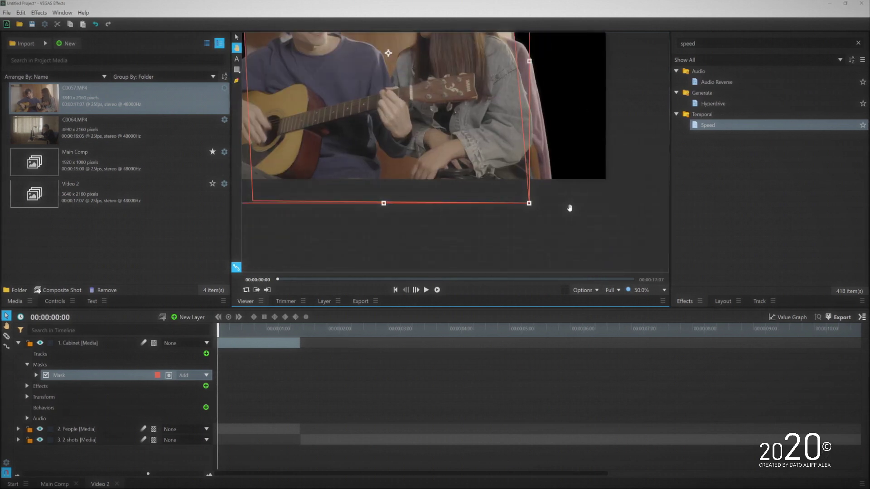
scroll(570, 208, "up", 1)
scroll(521, 194, "down", 2)
key("p")
scroll(506, 196, "down", 2)
left_click_drag(517, 196, 487, 230)
key("h")
left_click(18, 343)
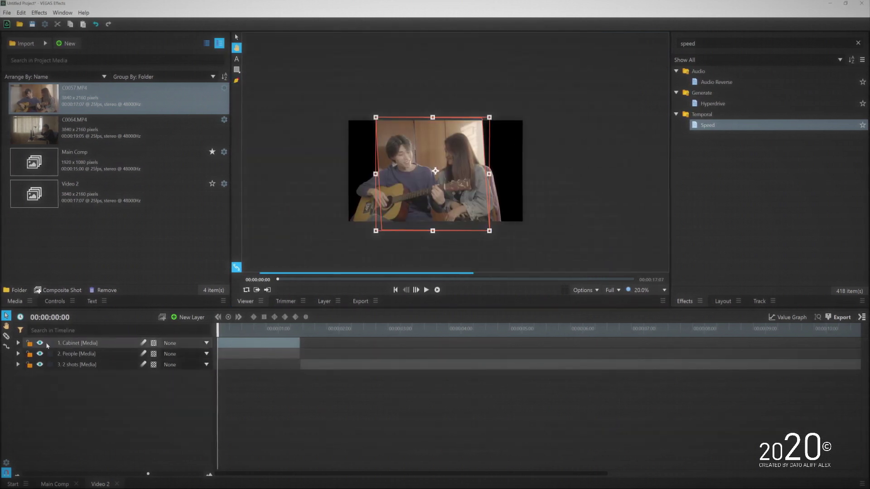
- Duplicate the Cabinet layer as Wall and delete the mask on the copy
left_click(47, 345)
scroll(263, 265, "up", 1)
key("ctrl+d")
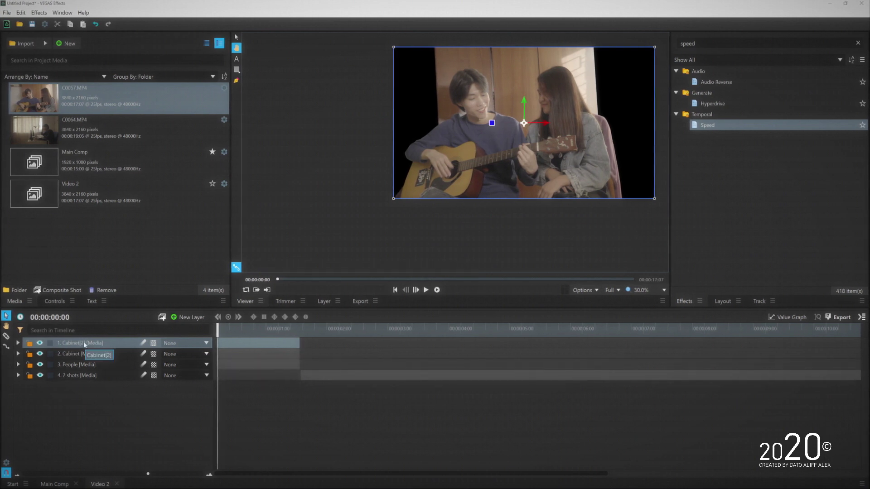
key("Return")
left_click(18, 343)
left_click(27, 364)
left_click(66, 376)
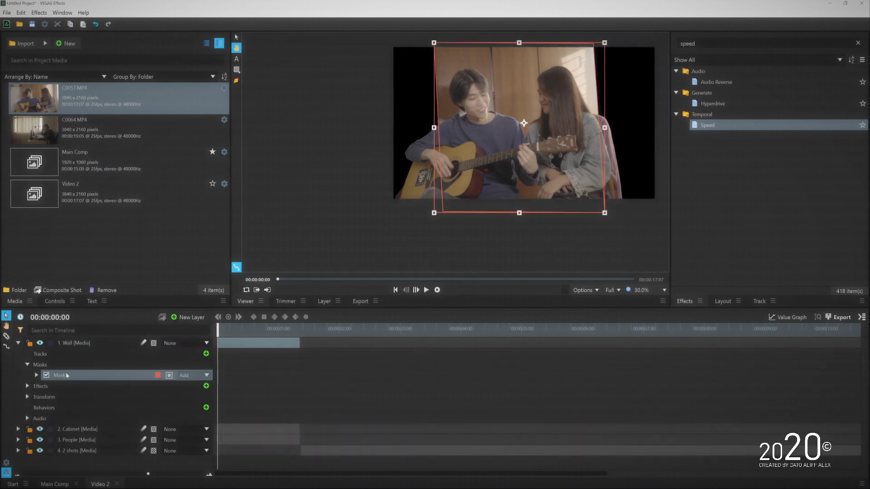
key("Delete")
left_click(18, 343)
- Draw a freehand mask on the Wall layer around the wall strip left of the cabinet, extending beyond the frame edges
left_click(82, 344)
left_click(236, 80)
left_click(385, 36)
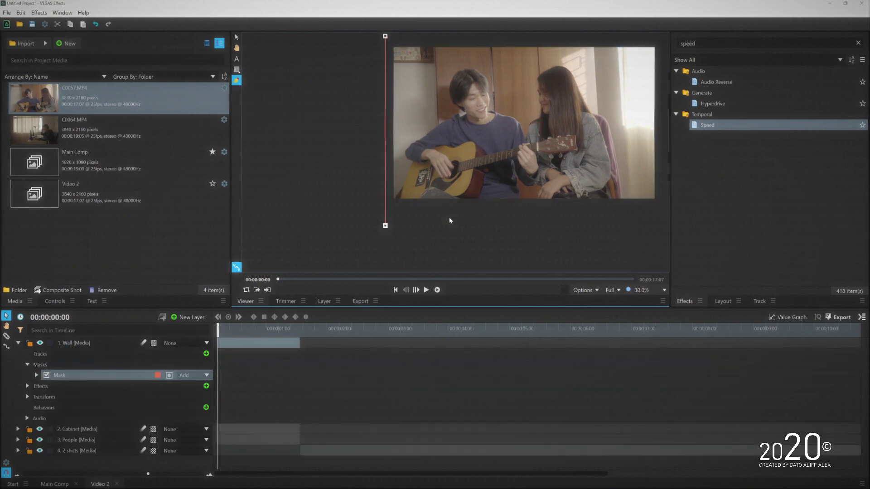
scroll(449, 39, "up", 5)
left_click_drag(415, 38, 409, 37)
scroll(457, 229, "down", 7)
scroll(454, 266, "up", 5)
left_click_drag(456, 265, 339, 263)
key("ctrl+z")
scroll(457, 253, "down", 5)
key("h")
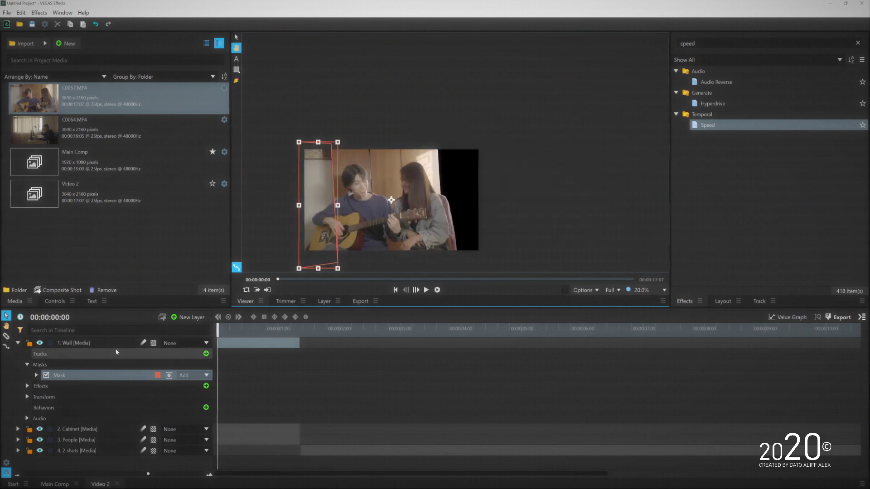
left_click(18, 343)
- Duplicate the Wall layer as Wall Side and delete the mask on the copy
left_click(51, 343)
key("ctrl+d")
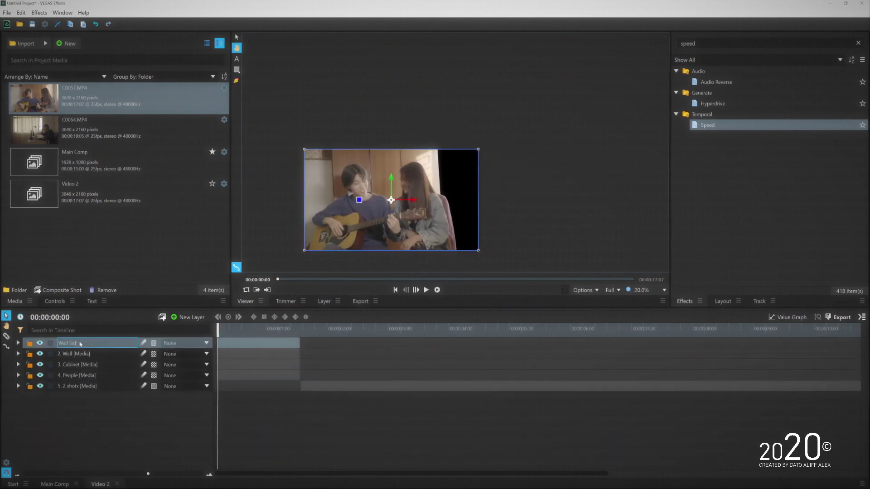
left_click(19, 343)
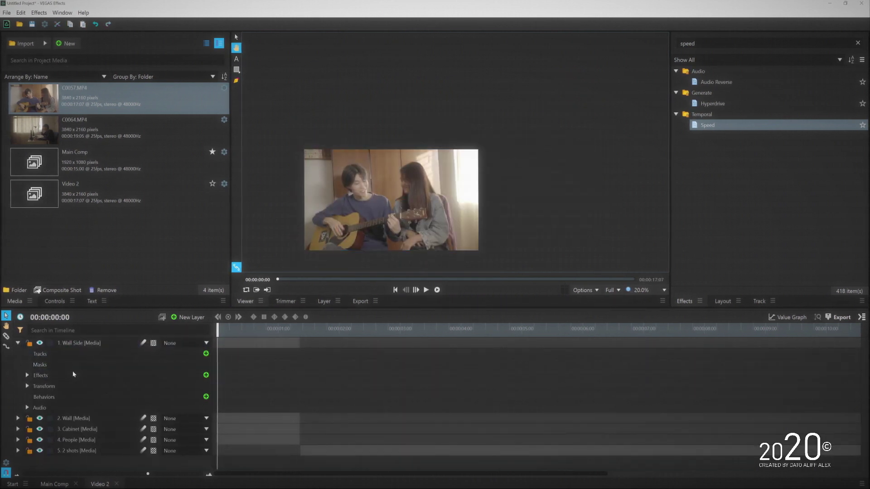
- Mask the curtain side of the wall, right of the cabinet, on the Wall Side layer
scroll(254, 106, "up", 1)
left_click(338, 47)
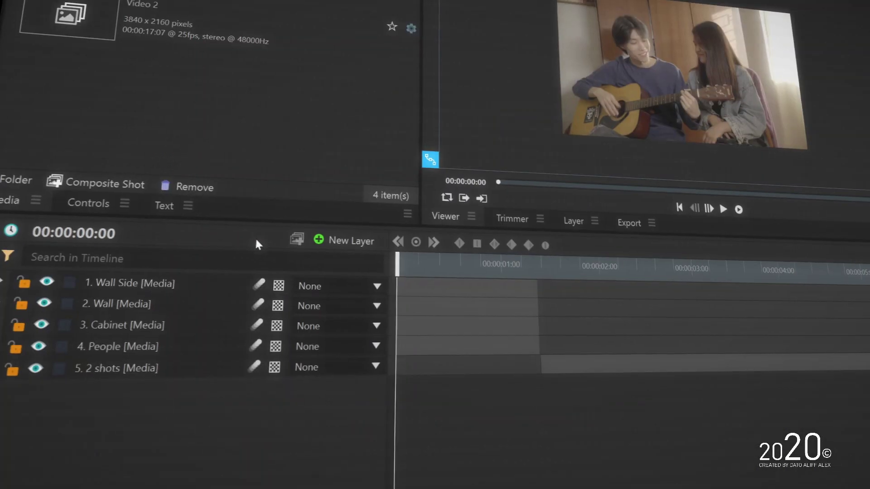
- Add a camera layer and convert the Wall Side, Wall, Cabinet and People layers to 3D
left_click(188, 317)
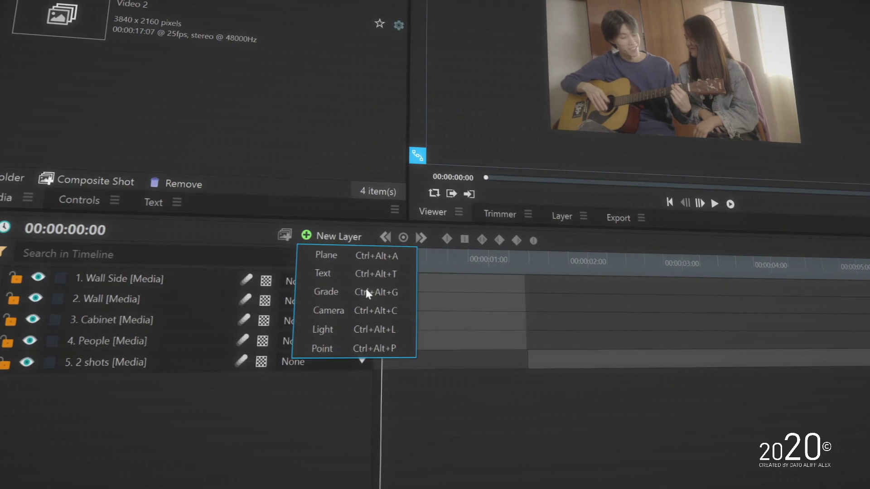
left_click(357, 309)
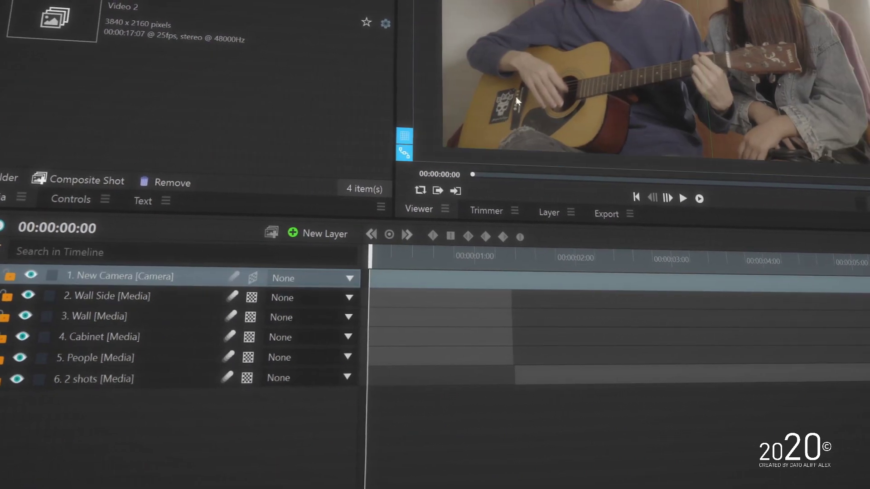
left_click(139, 296)
left_click(122, 358, "shift")
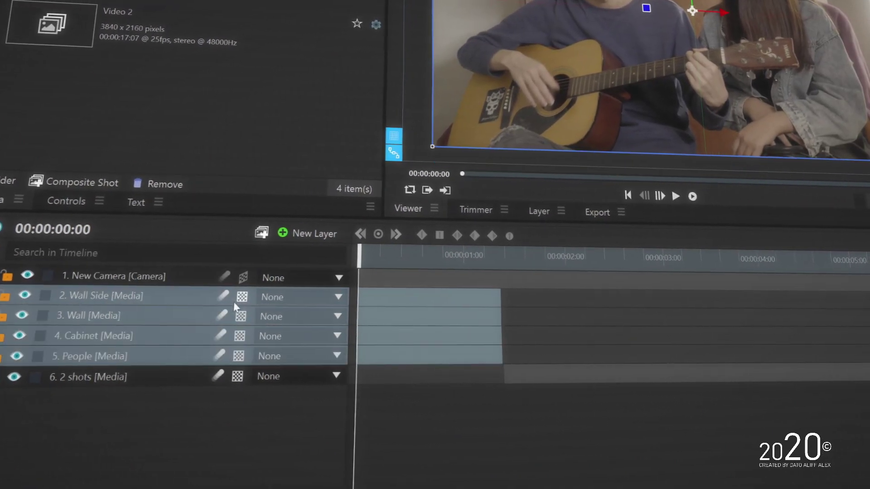
left_click(240, 299)
left_click(260, 334)
- Reorder the layers beneath the camera as People, Cabinet, Wall, Wall Side
left_click(108, 356)
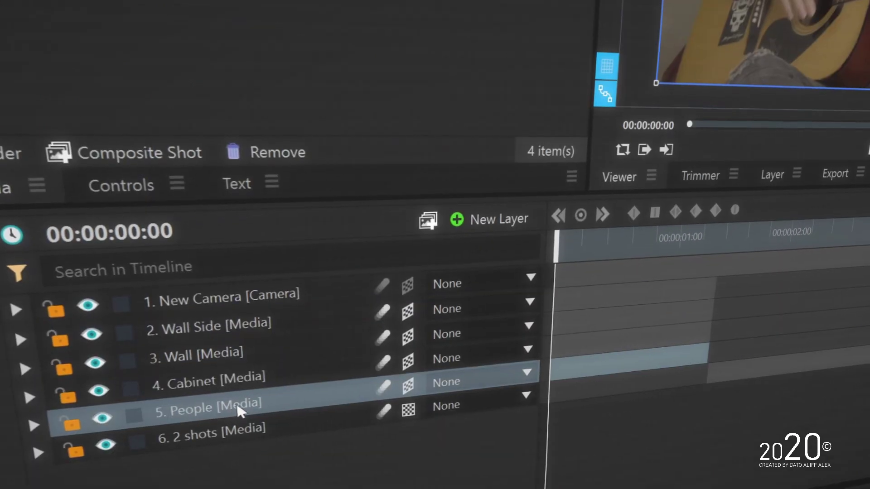
left_click_drag(239, 410, 243, 308)
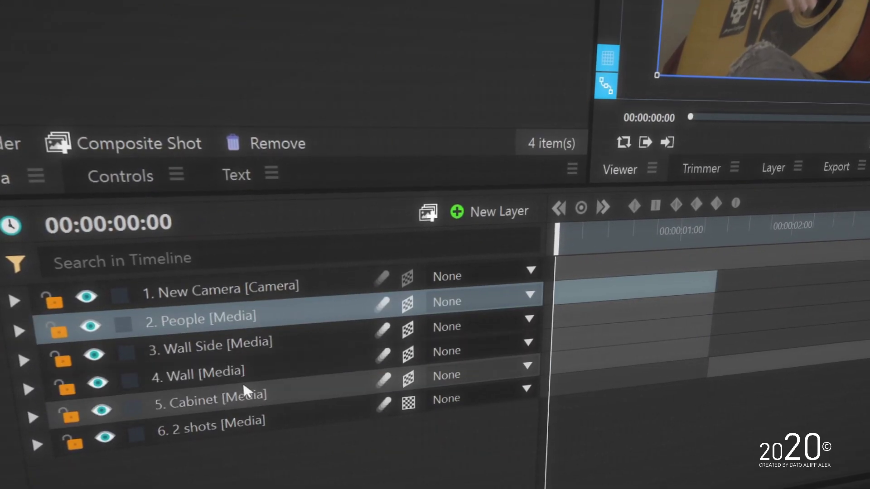
left_click_drag(243, 387, 245, 347)
left_click_drag(235, 394, 238, 363)
- Set the People layer's anchor point Y value to -1080 so the pivot sits on its bottom edge
left_click(256, 309)
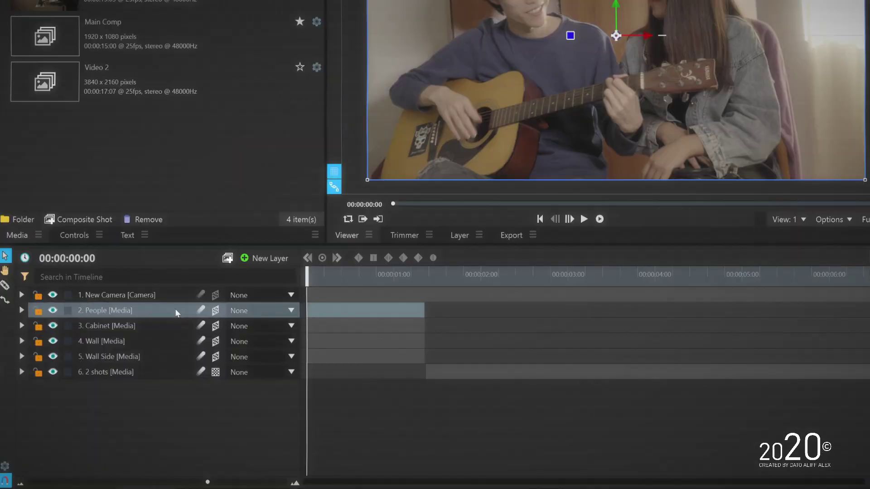
left_click(22, 311)
left_click(36, 387)
scroll(161, 395, "down", 1)
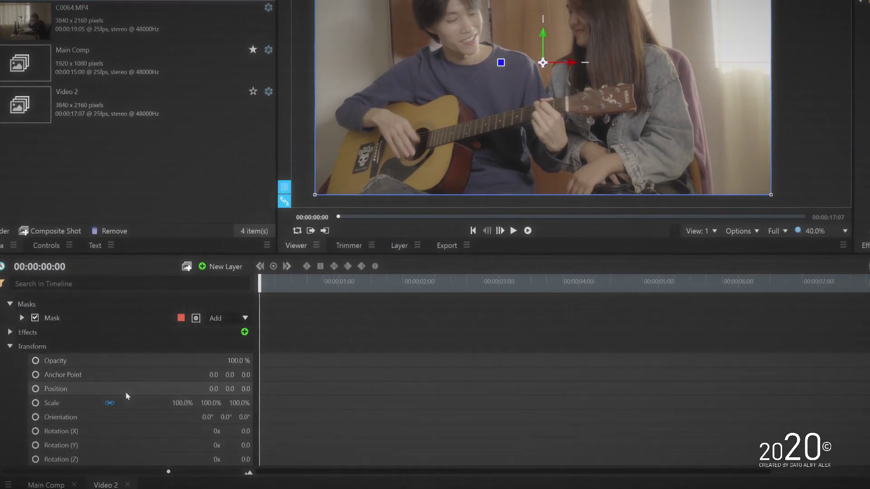
left_click_drag(230, 375, 680, 375)
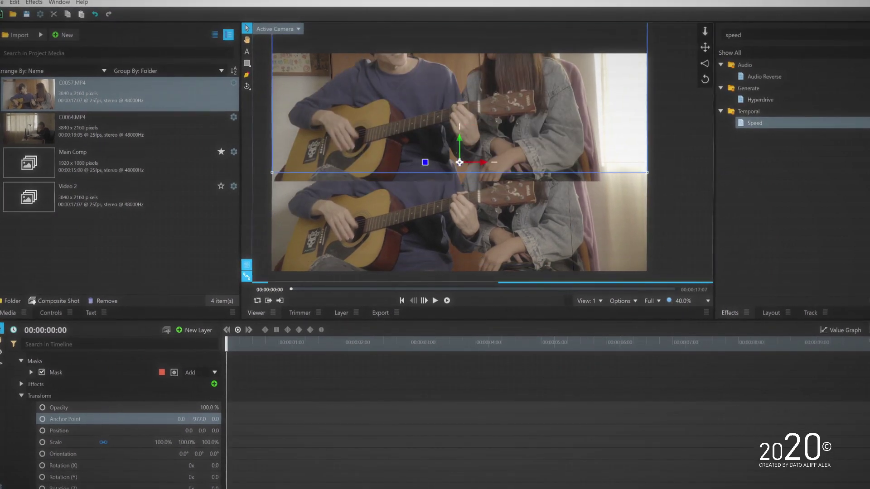
left_click_drag(589, 419, 621, 419)
scroll(463, 157, "up", 15)
left_click_drag(190, 420, 195, 423)
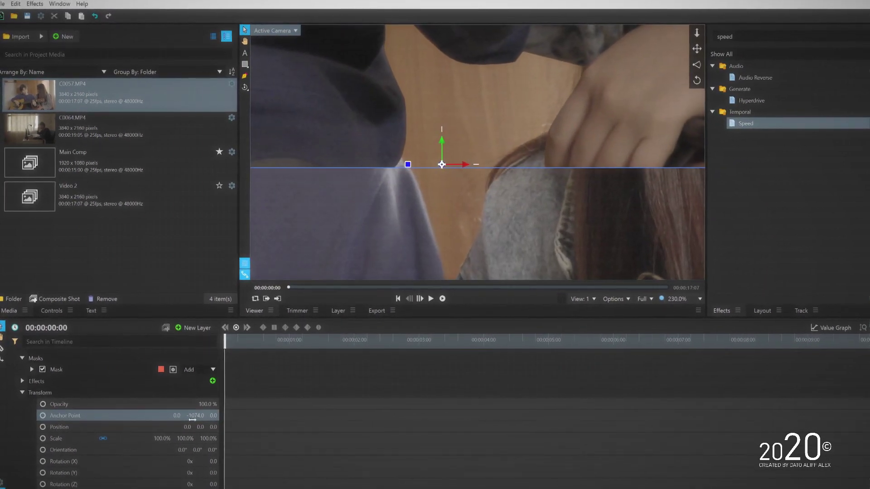
left_click(192, 419)
type("108")
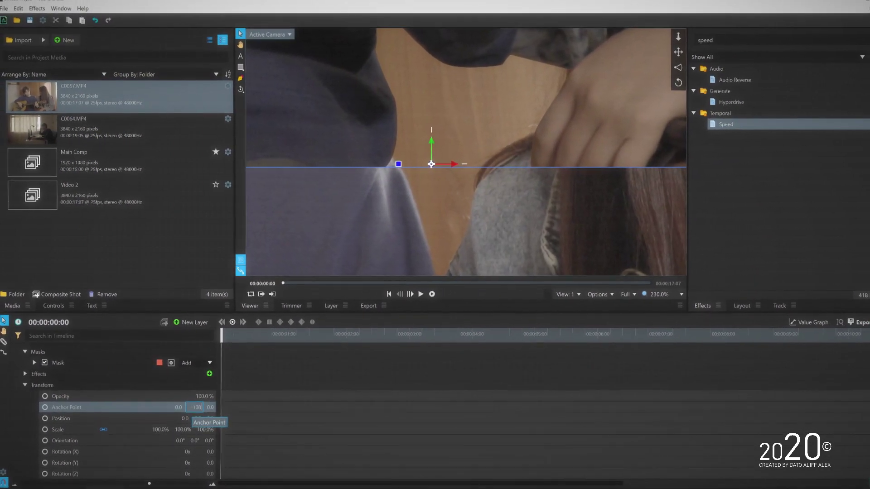
type("0")
key("Return")
scroll(420, 159, "down", 15)
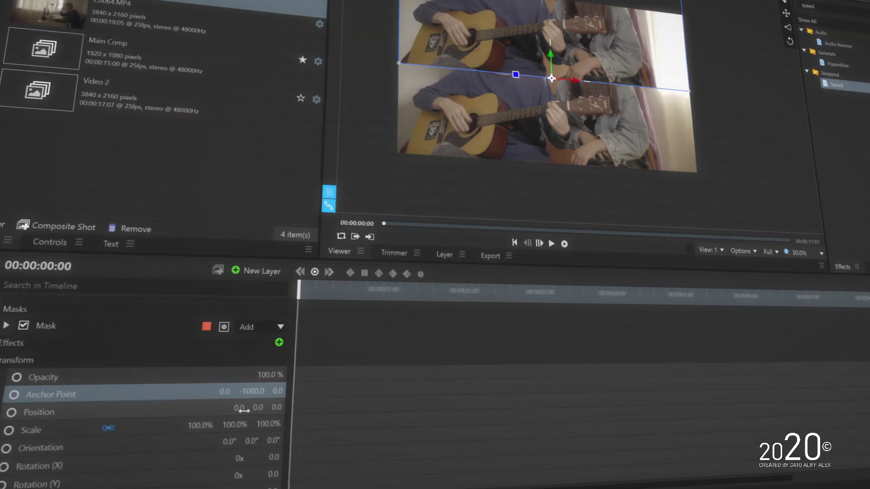
- Lower the People layer's Y position until its bottom edge lines up with the bottom of the frame
left_click_drag(257, 408, 59, 411)
scroll(508, 167, "up", 3)
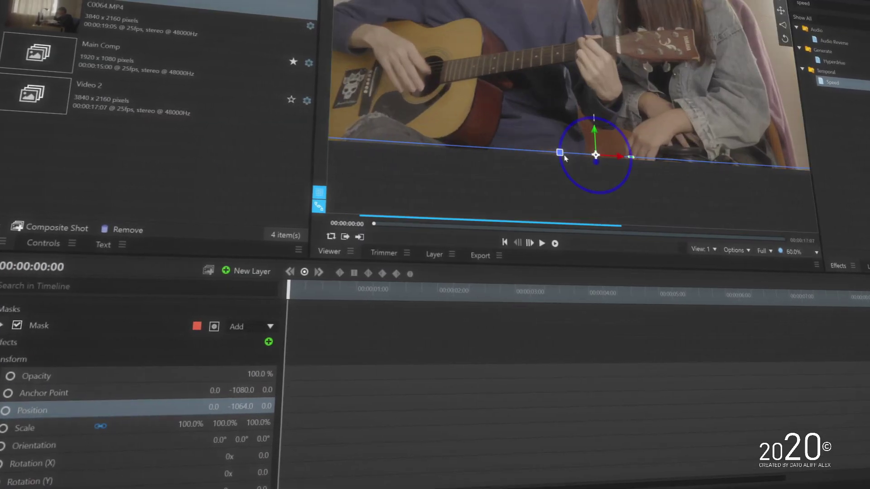
scroll(565, 159, "up", 15)
left_click_drag(538, 158, 528, 170)
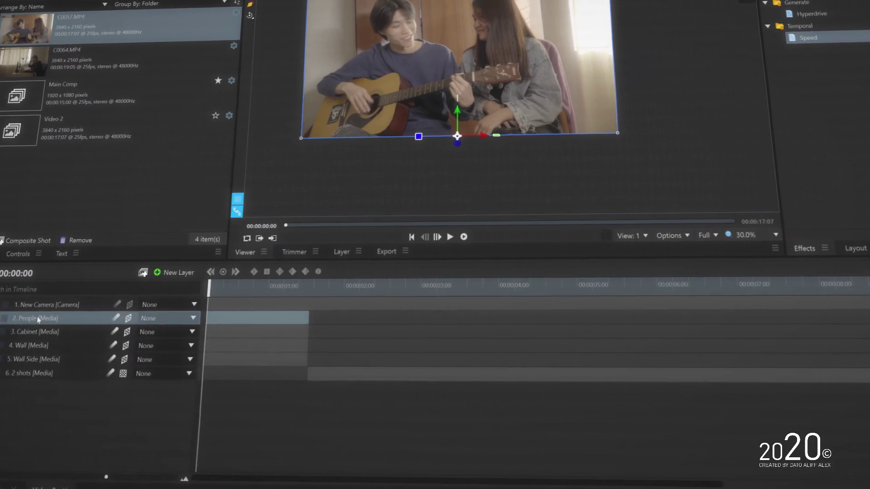
- Copy the People layer's anchor point and position attributes onto the Cabinet, Wall and Wall Side layers, leaving out video effects and masks
right_click(37, 318)
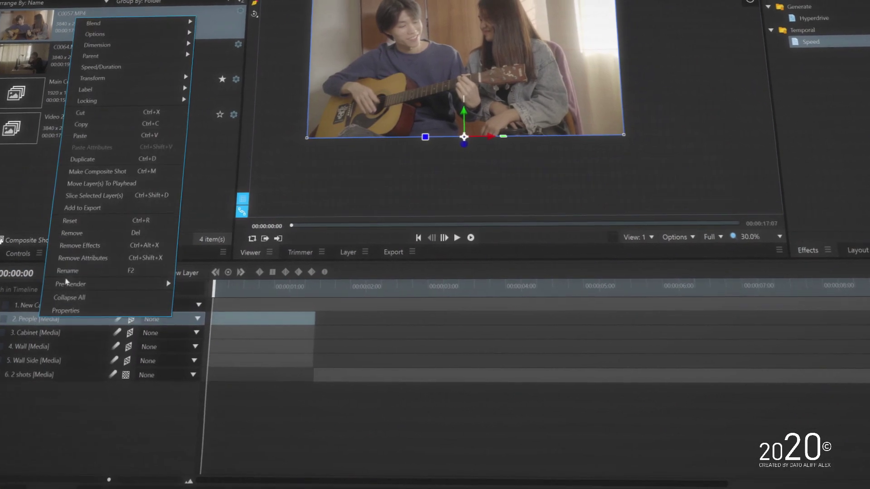
left_click(110, 124)
right_click(55, 333)
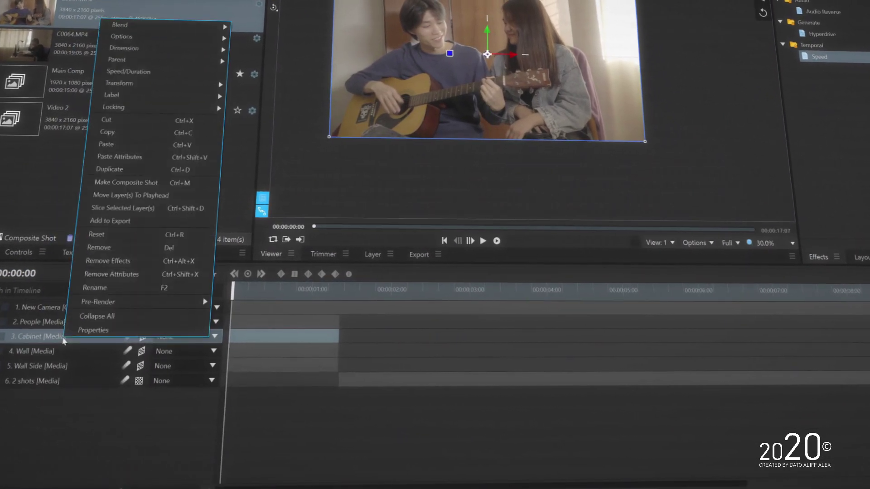
left_click(195, 157)
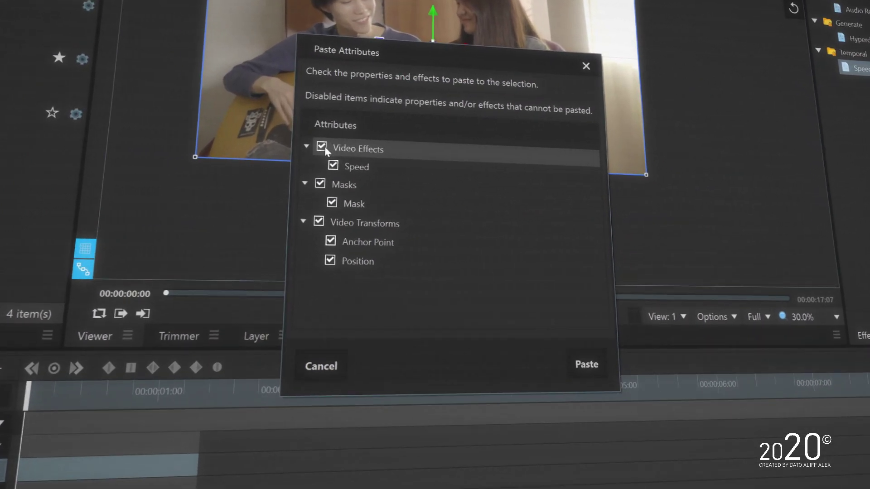
left_click(369, 139)
left_click(368, 171)
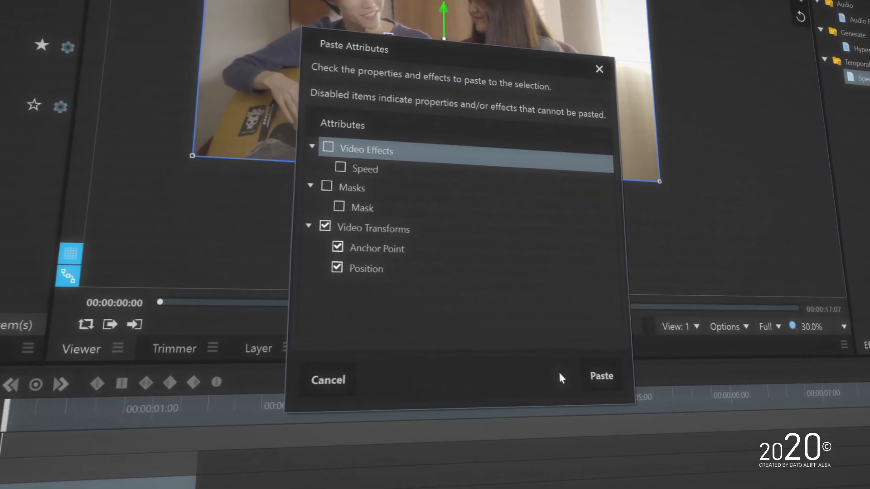
left_click(601, 376)
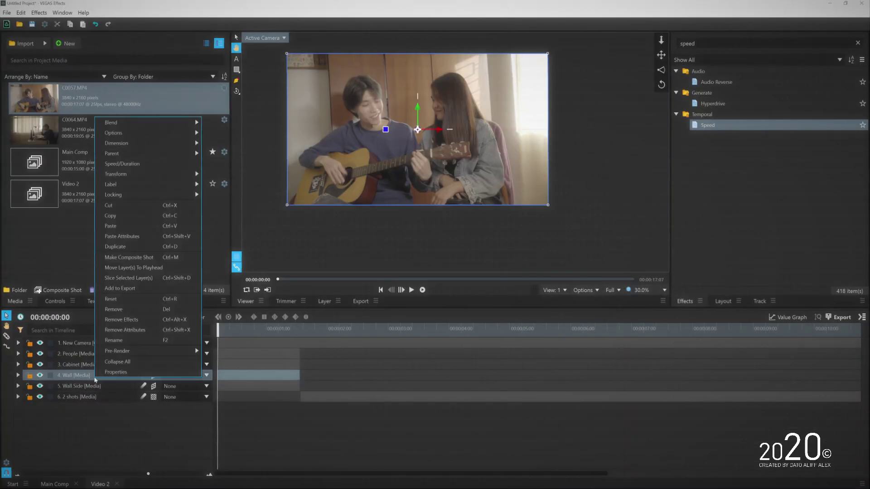
left_click(116, 167)
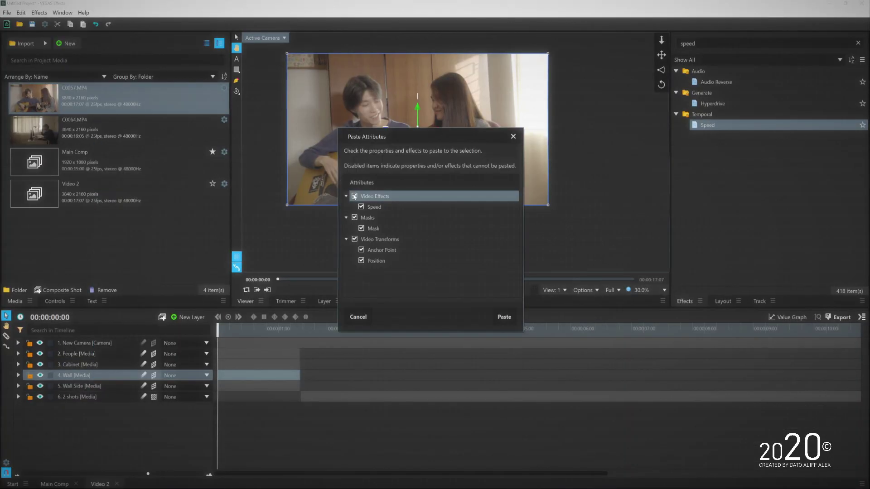
left_click(504, 316)
left_click(504, 317)
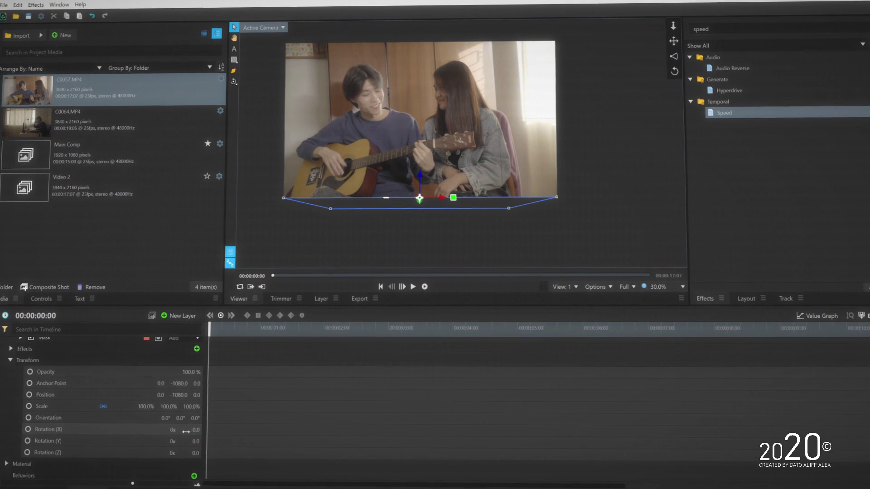
- Rotate the People, Cabinet, Wall and Wall Side layers on X until each folds down out of frame, with People at 112.0
left_click_drag(186, 431, 204, 431)
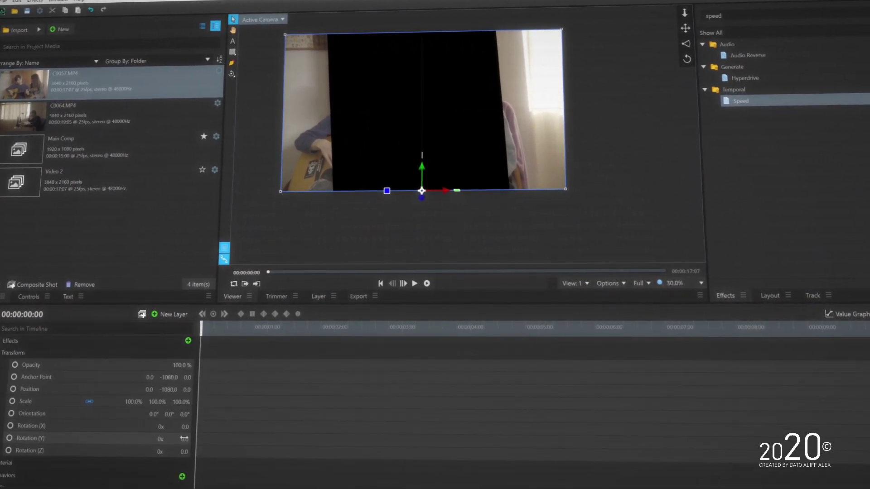
left_click_drag(184, 439, 190, 439)
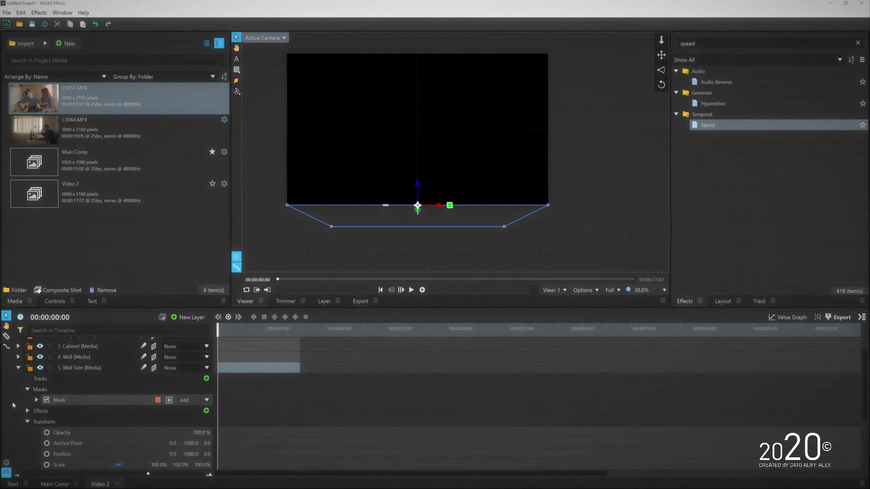
left_click(18, 368)
- Keyframe the People layer's X rotation at 112 on 00:00:00:00 and at 0 on 00:00:00:12
left_click(87, 356)
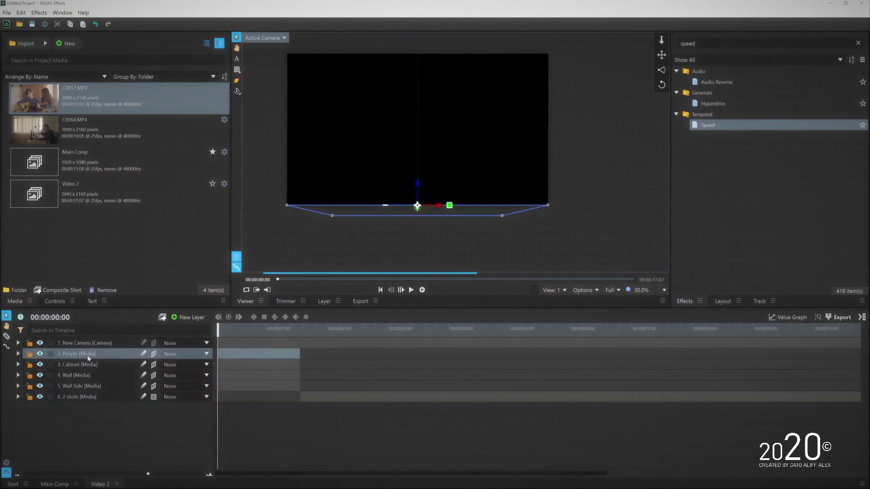
left_click(18, 354)
scroll(66, 430, "down", 1)
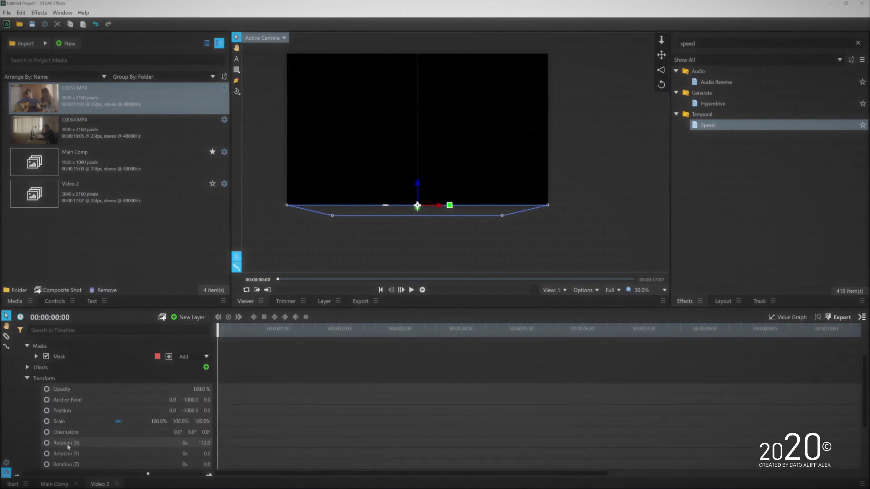
scroll(77, 439, "down", 1)
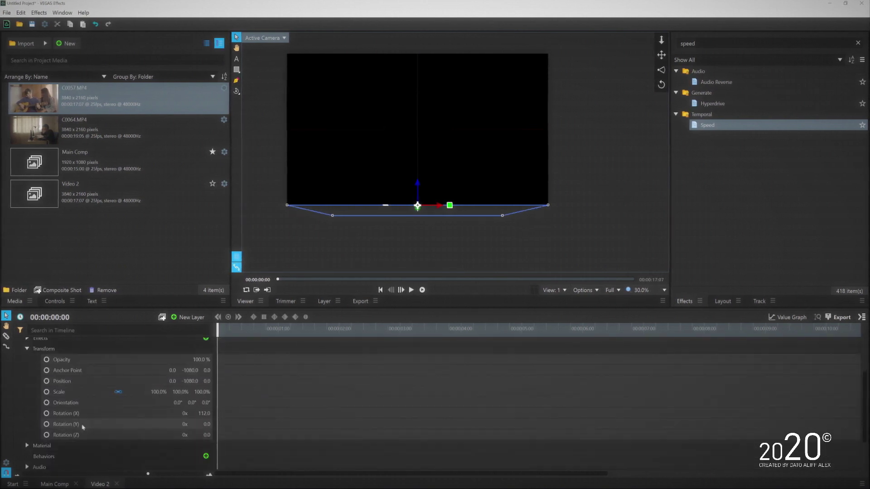
left_click(46, 413)
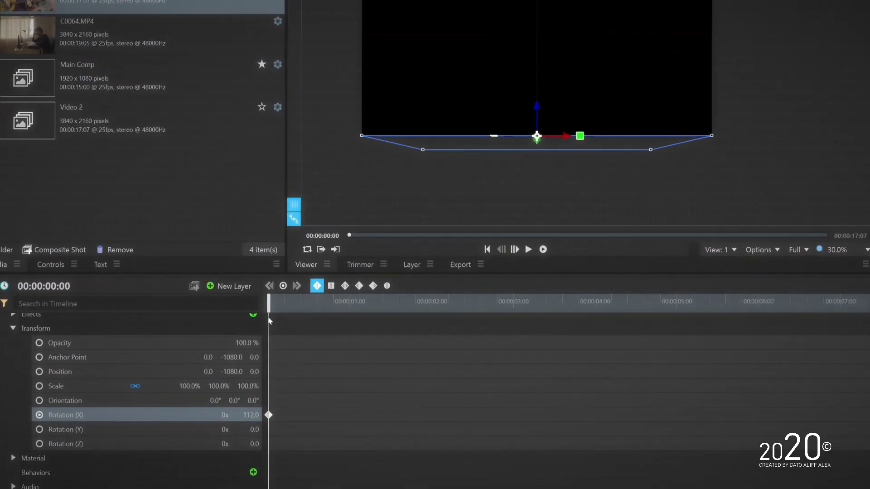
left_click_drag(268, 320, 289, 308)
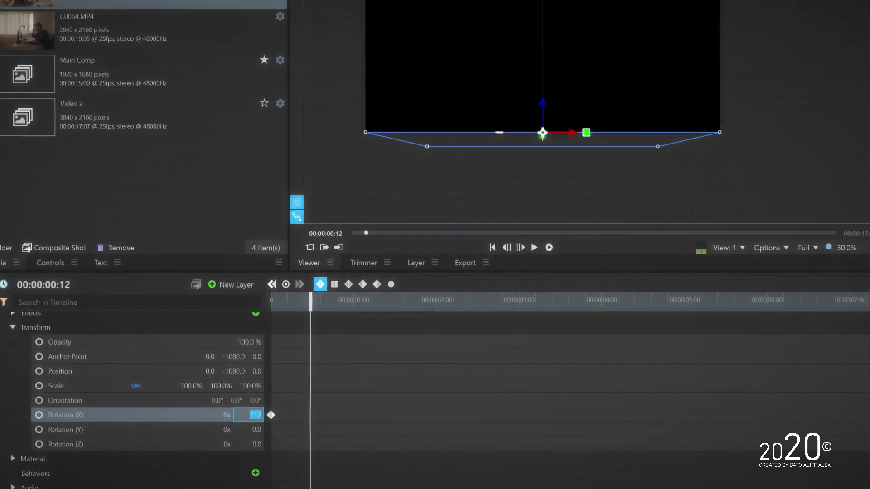
key("Return")
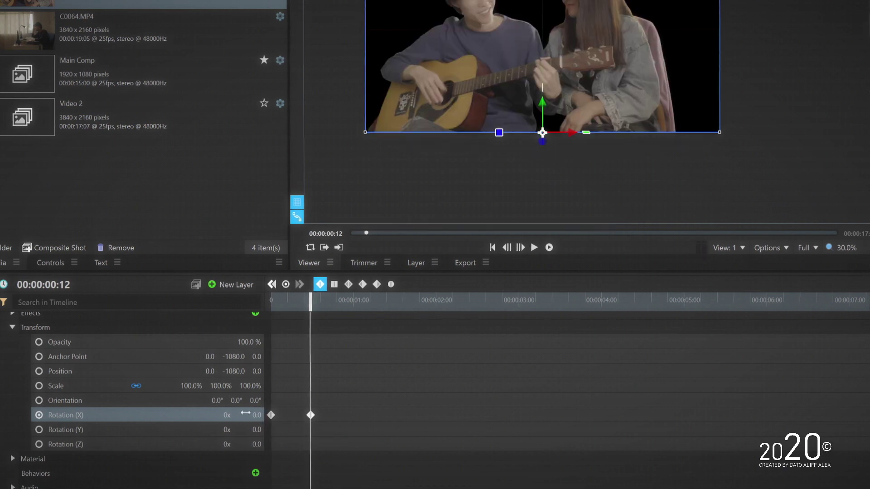
- Shift the People layer's second rotation keyframe to about 00:00:00:15 and give both keyframes smooth interpolation
scroll(315, 373, "up", 2)
scroll(315, 373, "down", 1)
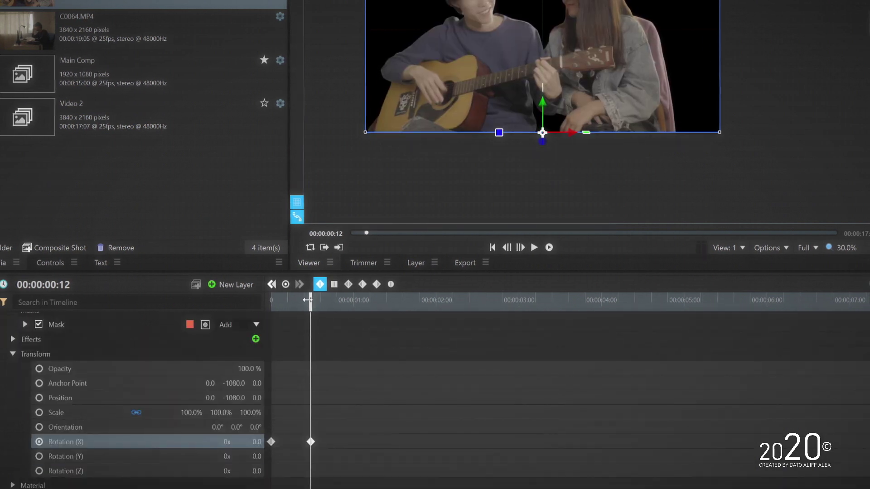
mouse_move(310, 301)
left_mouse_down()
mouse_move(261, 302)
mouse_move(324, 307)
left_mouse_up()
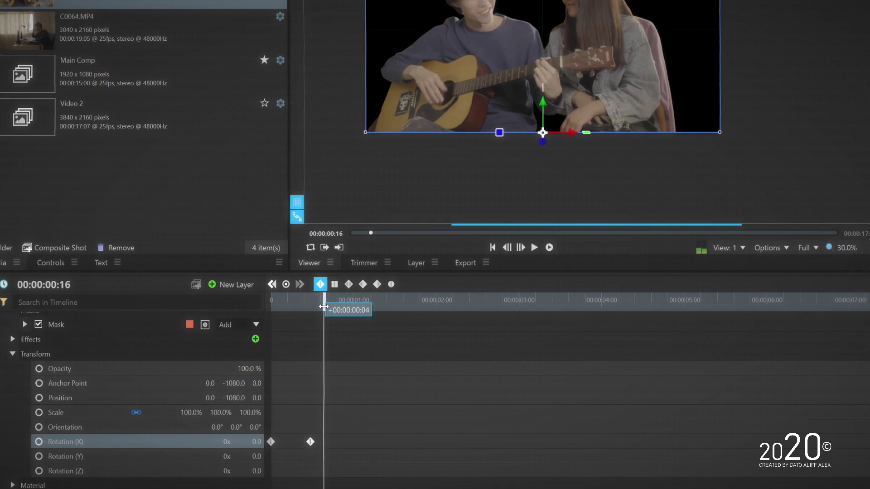
left_click_drag(372, 420, 265, 459)
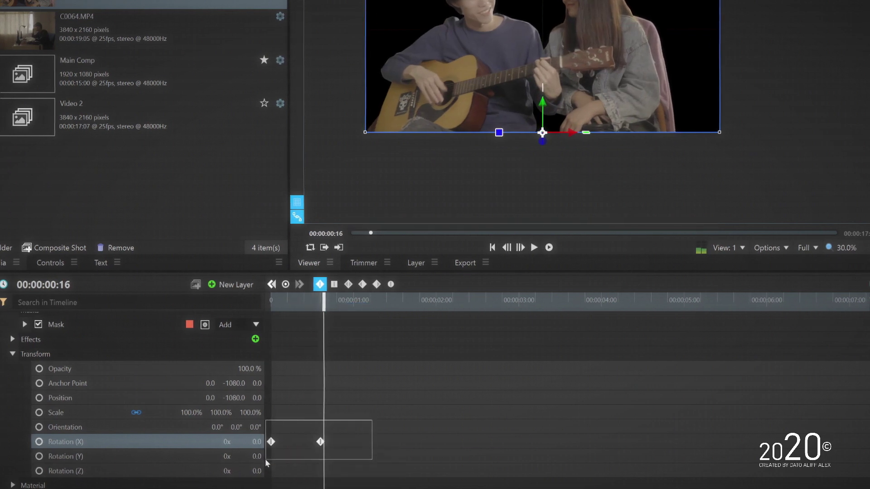
right_click(321, 441)
left_click(468, 429)
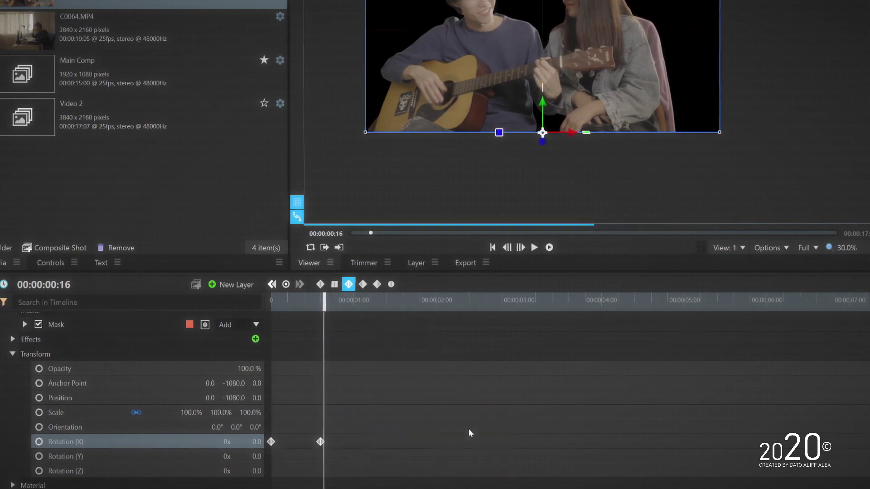
scroll(319, 347, "up", 1)
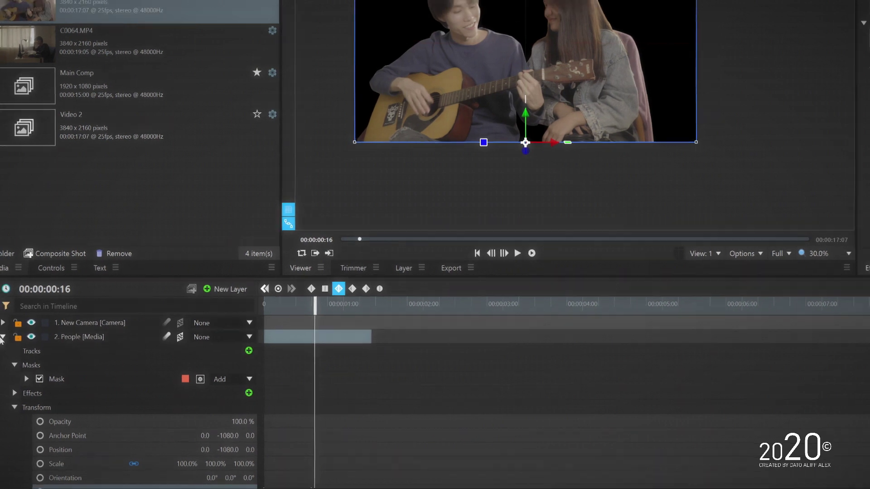
left_click(1, 335)
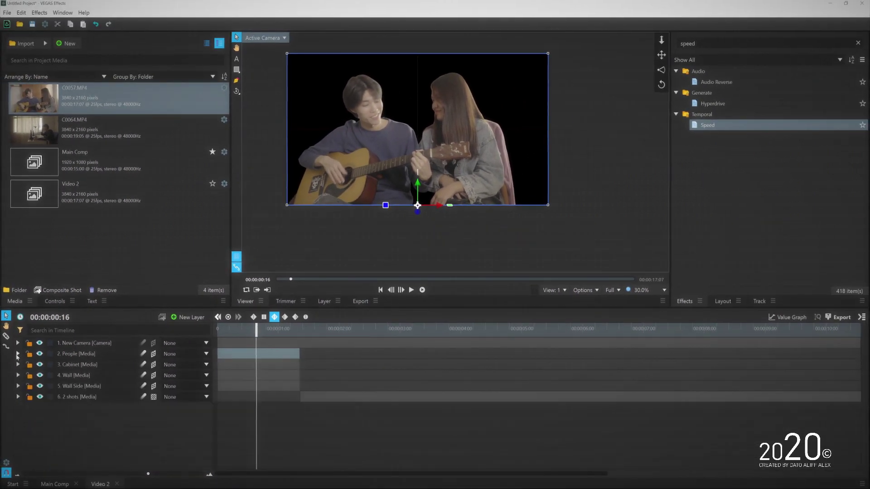
- Keyframe the Cabinet layer's X rotation from folded down at about 00:00:00:07 to upright, with smooth interpolation on the keyframes
left_click(81, 365)
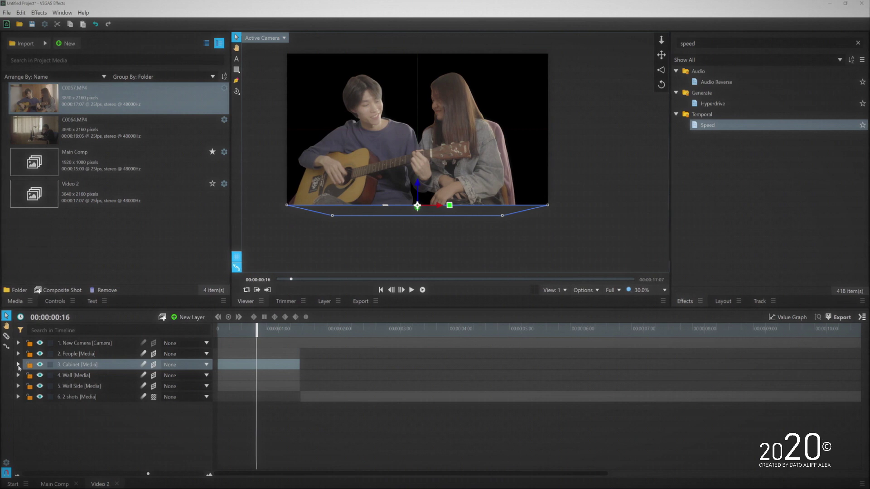
left_click(18, 365)
scroll(53, 411, "down", 3)
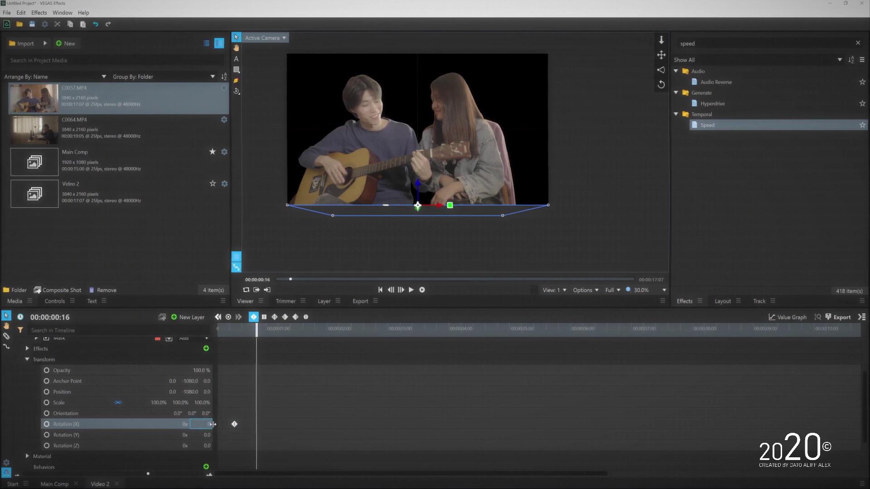
left_click_drag(211, 424, 285, 423)
mouse_move(246, 329)
left_mouse_down()
mouse_move(224, 332)
mouse_move(275, 332)
mouse_move(241, 336)
left_mouse_up()
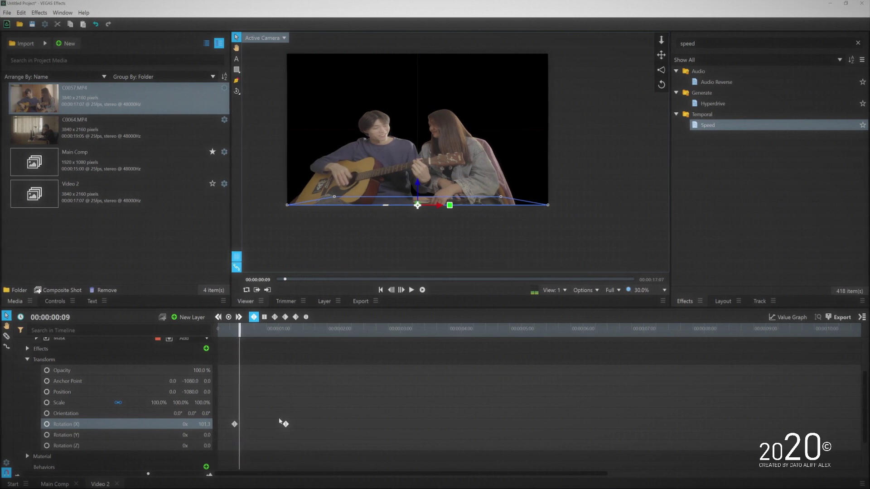
right_click(256, 424)
scroll(293, 390, "up", 5)
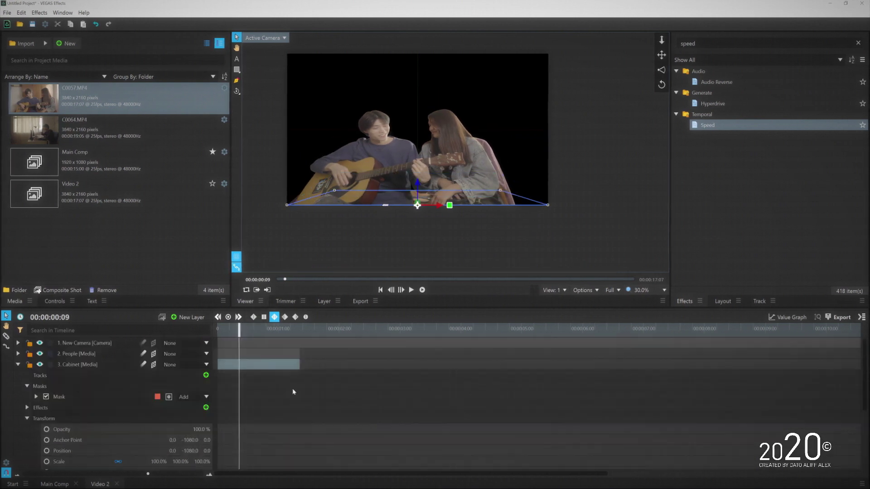
left_click(18, 363)
- Keyframe the Wall layer's X rotation from folded down to 0 at about 00:00:01:04 and smooth its keyframes
left_click(18, 374)
left_click(46, 406)
left_click_drag(239, 331, 289, 342)
left_click(205, 406)
type("0")
key("Return")
right_click(269, 401)
mouse_move(328, 485)
left_click(376, 468)
- Fine-tune the timing of the layers' end rotation keyframes, with the People layer's at 00:00:00:23
key("Home")
scroll(270, 392, "up", 5)
scroll(270, 399, "down", 3)
scroll(299, 418, "down", 11)
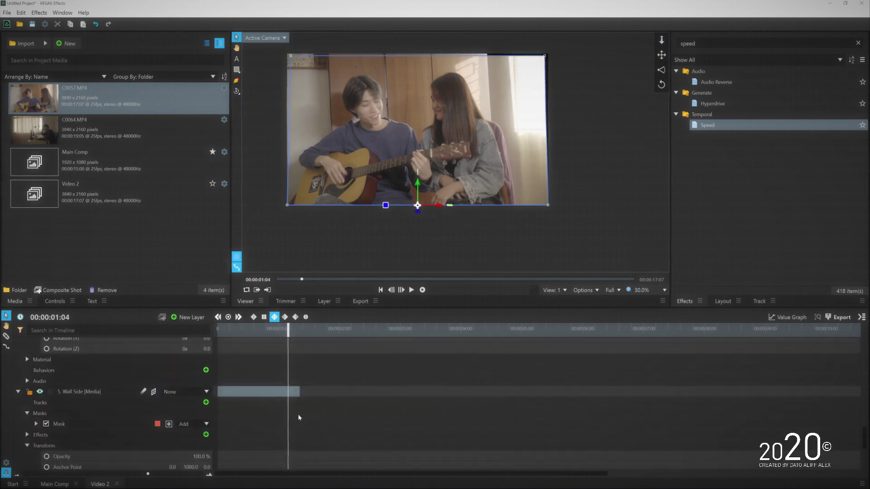
scroll(307, 367, "up", 1)
left_click_drag(273, 381, 275, 381)
scroll(281, 386, "up", 6)
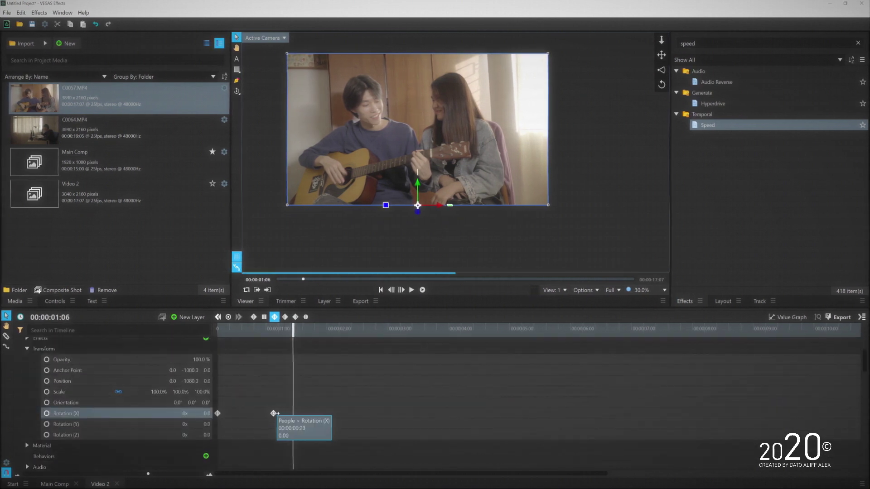
- Trim the four masked layers to end at 00:00:01:06 and make the 2 shots layer start there
key("Home")
left_click(18, 355)
scroll(136, 389, "down", 6)
left_click_drag(218, 330, 293, 330)
left_click(18, 359)
scroll(22, 368, "up", 5)
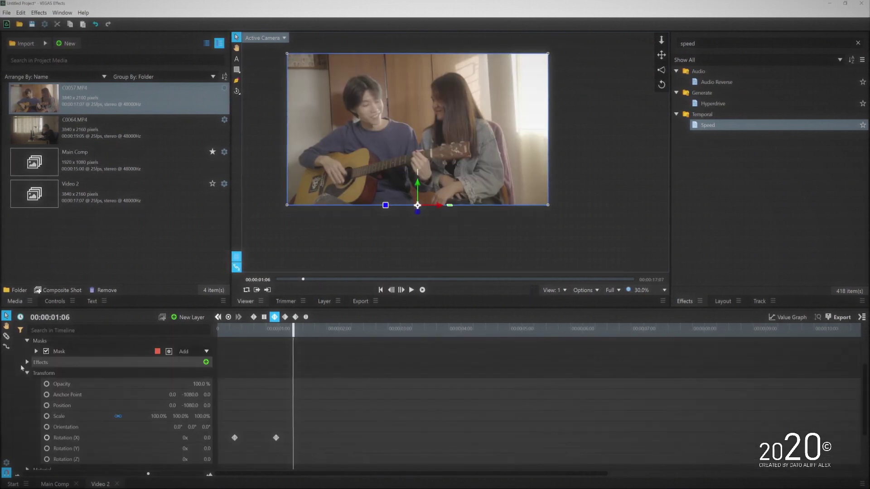
left_click(19, 365)
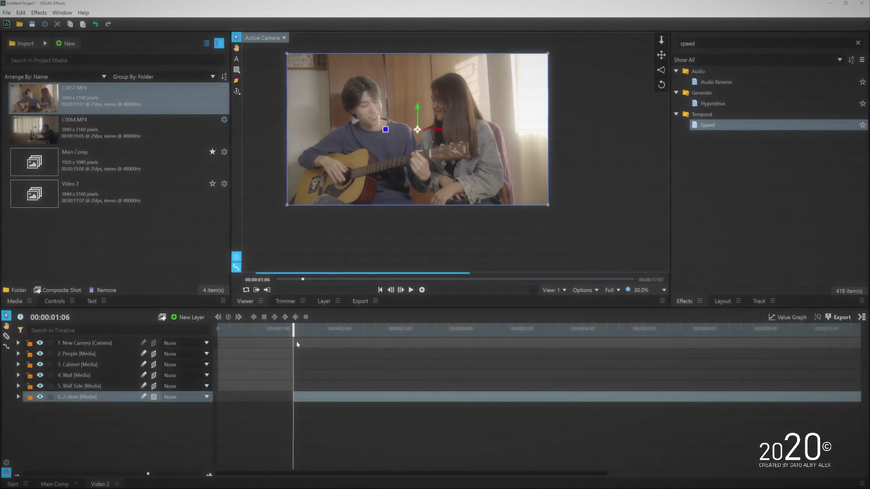
- Scrub through the fold-up transition and enable motion blur on the People, Cabinet, Wall and Wall Side layers
left_click_drag(293, 335, 196, 342)
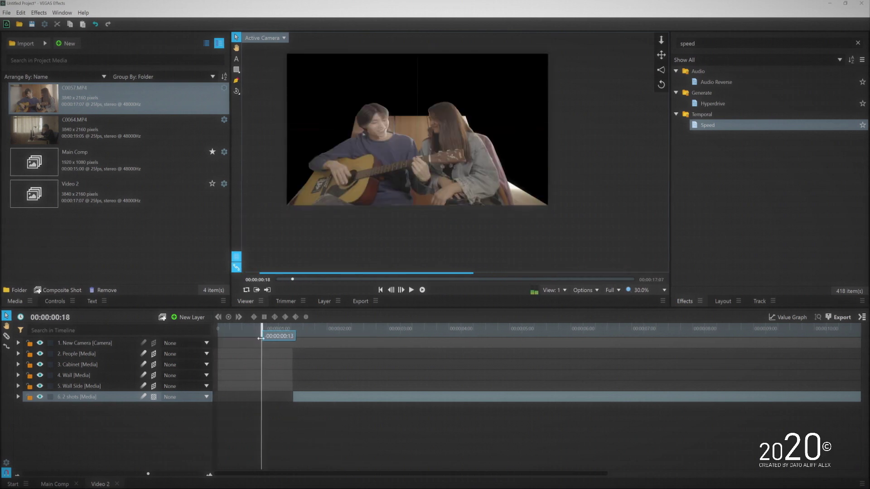
left_click_drag(261, 338, 286, 336)
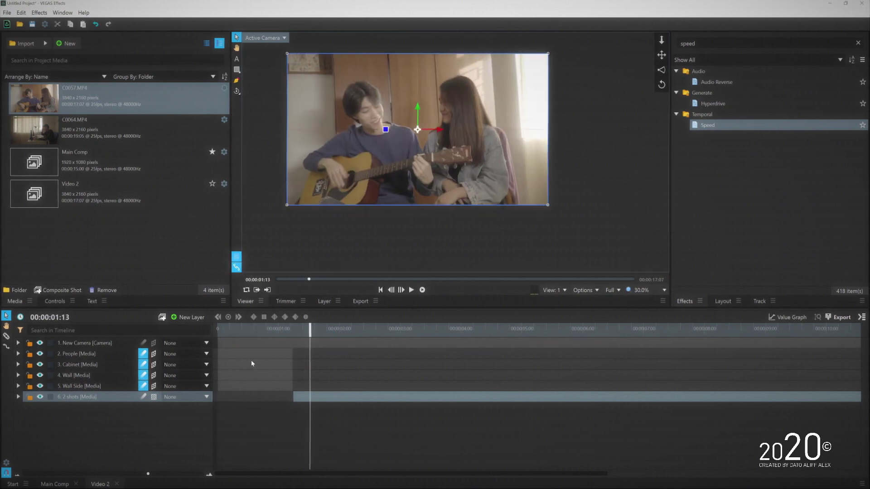
- Open Main Comp and shift the Video 2 layer to start at about 00:00:05:10 over Shot 1
left_click(48, 484)
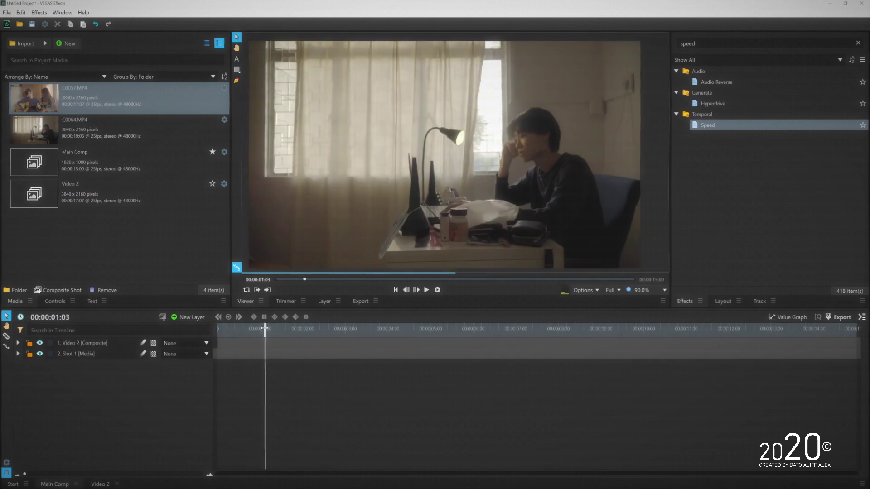
left_click_drag(265, 327, 422, 341)
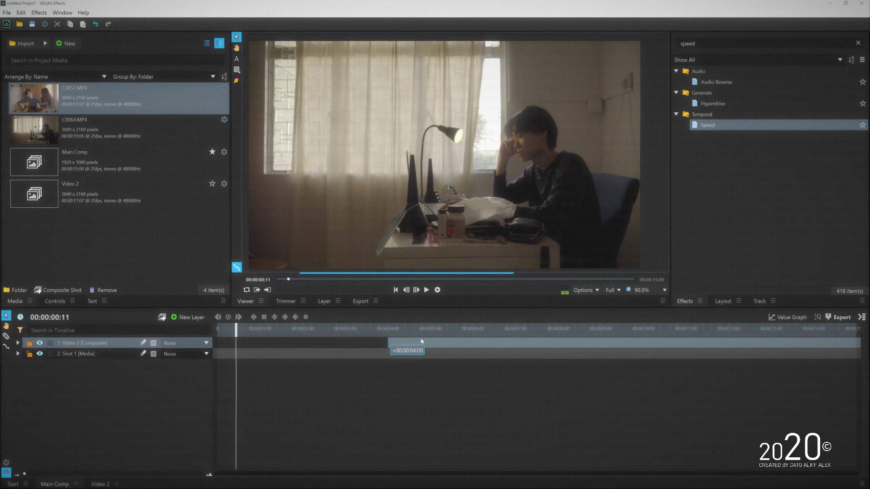
- Check the transition in Main Comp, find the Shake effect in the effects library and apply it to the Video 2 layer
left_click_drag(330, 336, 513, 329)
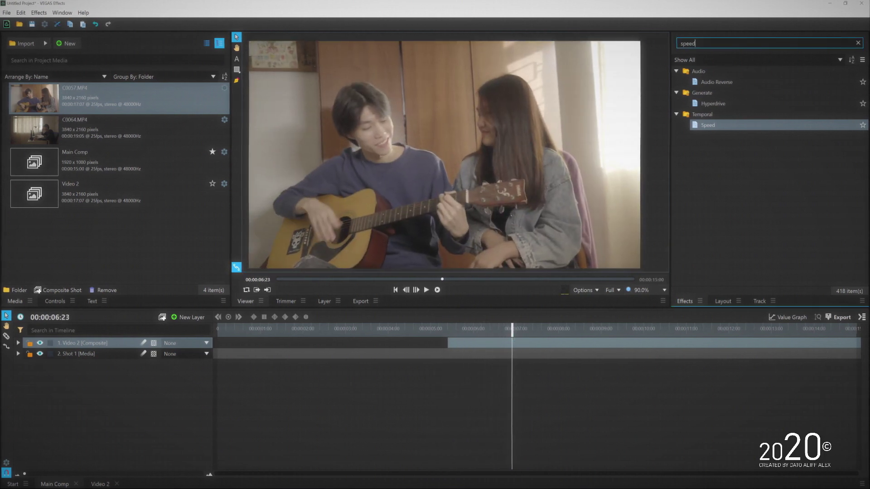
type("hake")
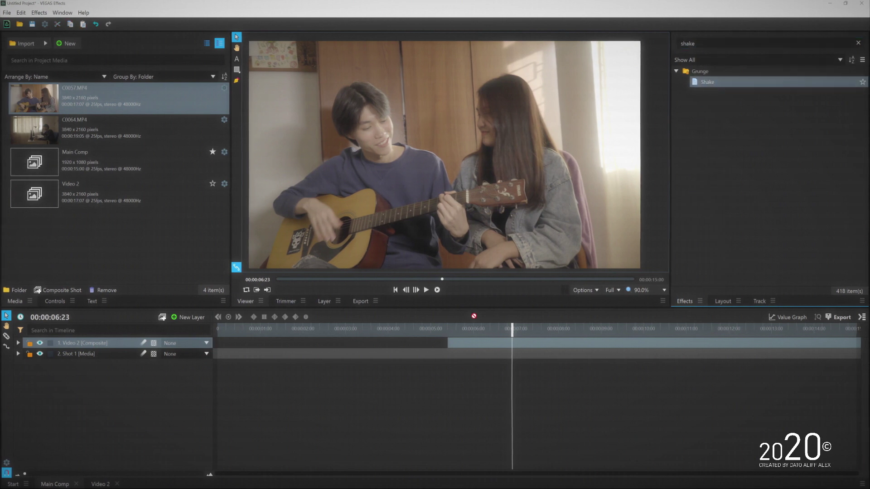
left_click_drag(459, 343, 458, 342)
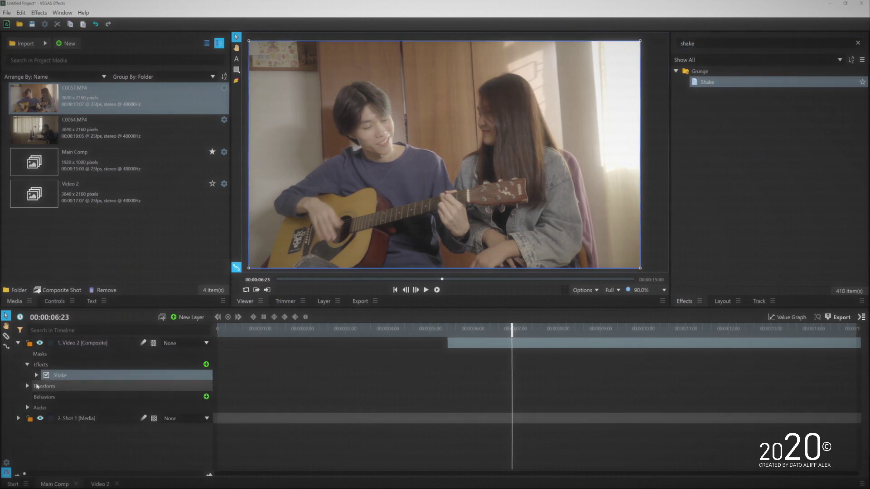
- Set the Shake effect's Speed to 0.66 and Smooth to 100.0, and keyframe its Amount to fall from 157.0 to almost zero
left_click(53, 301)
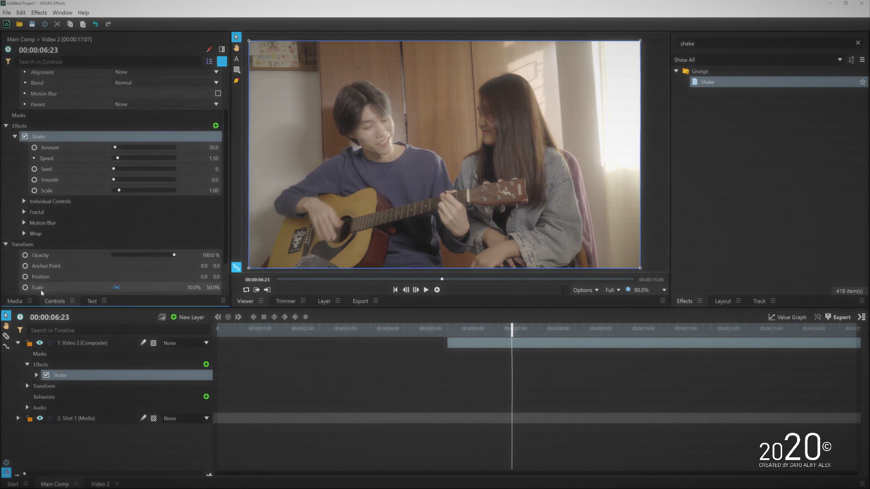
left_click(5, 244)
scroll(6, 90, "up", 3)
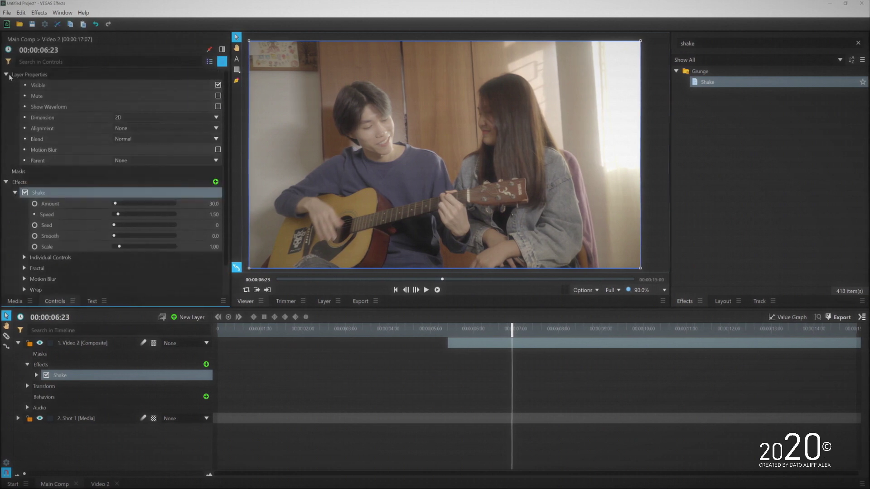
left_click(6, 75)
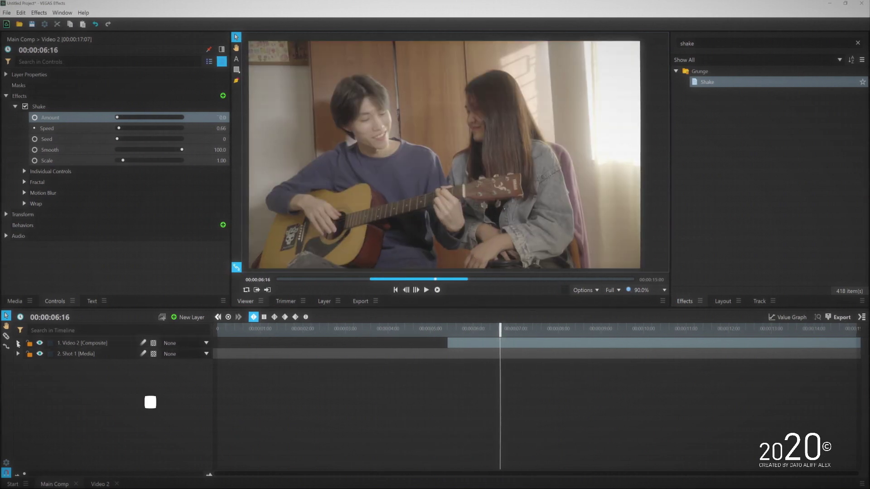
- Move the Shake Amount's end keyframe to about 00:00:07:04 and preview the shake on the Video 2 layer
left_click(18, 343)
left_click_drag(516, 390, 522, 389)
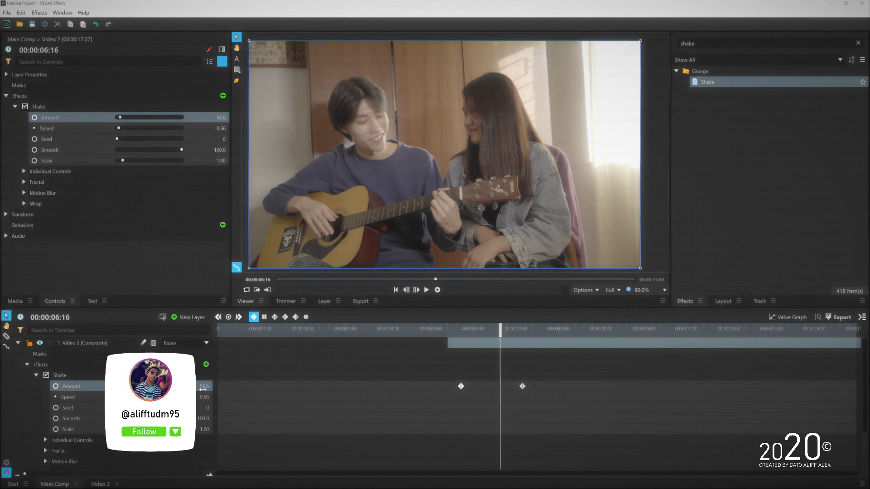
left_click(436, 292)
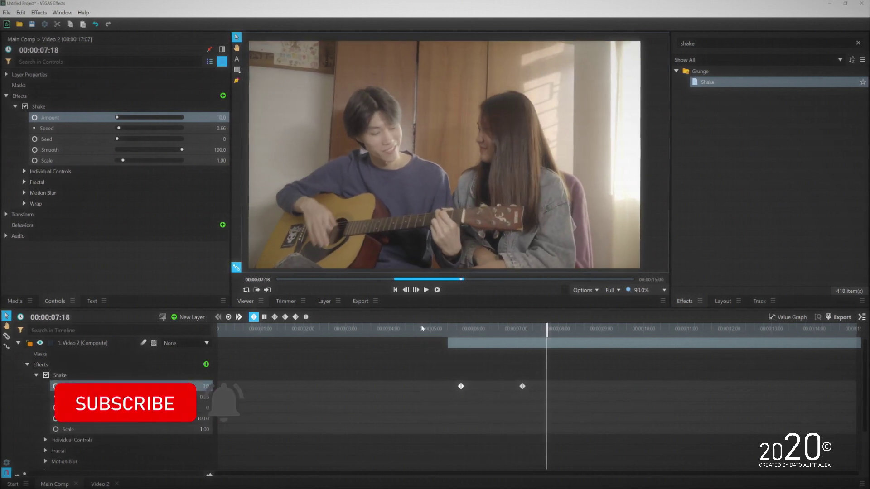
left_click(18, 343)
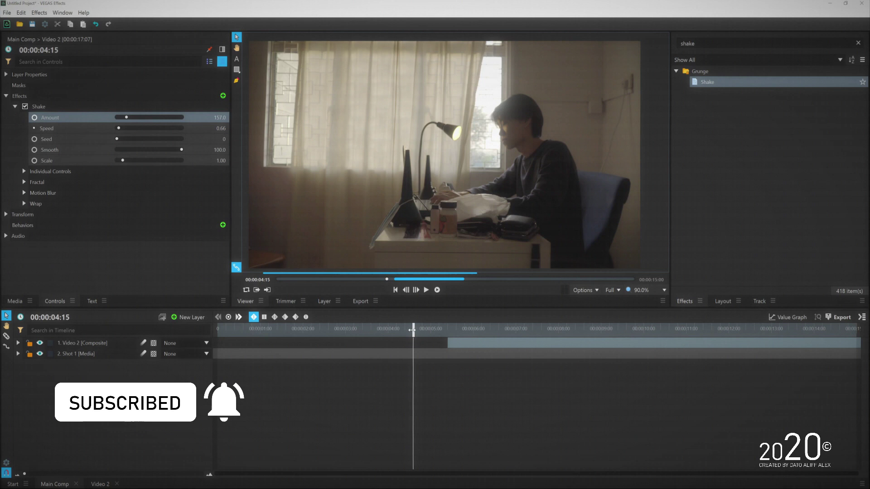